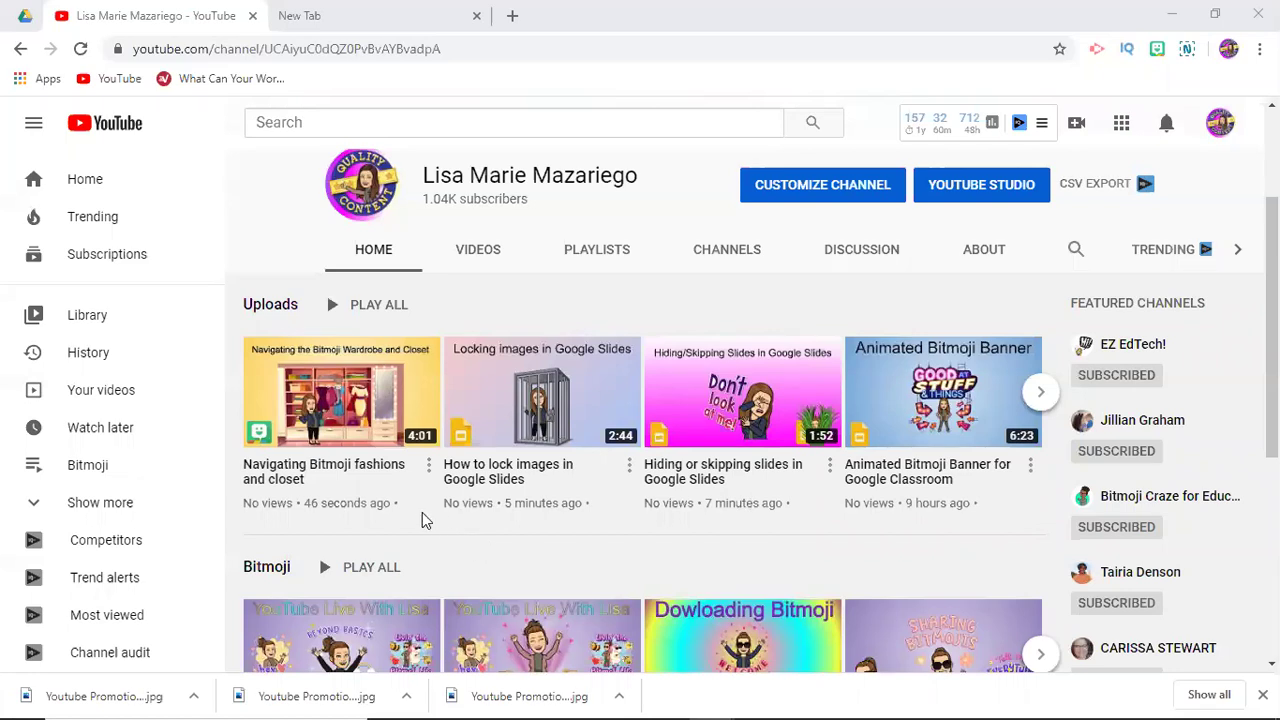
# Scroll through the video list and open 'How to lock images in Google Slides'.
pyautogui.scroll(-1, 930, 413)
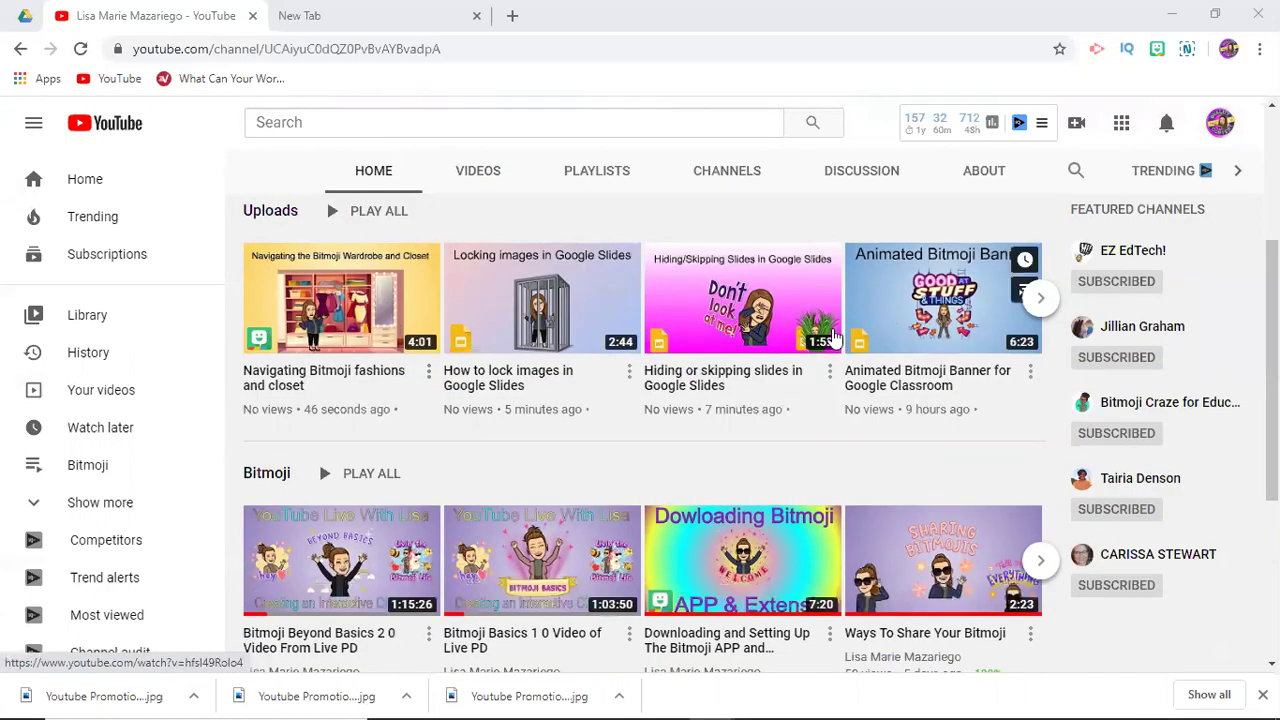
pyautogui.scroll(-2, 360, 508)
pyautogui.scroll(-1, 375, 520)
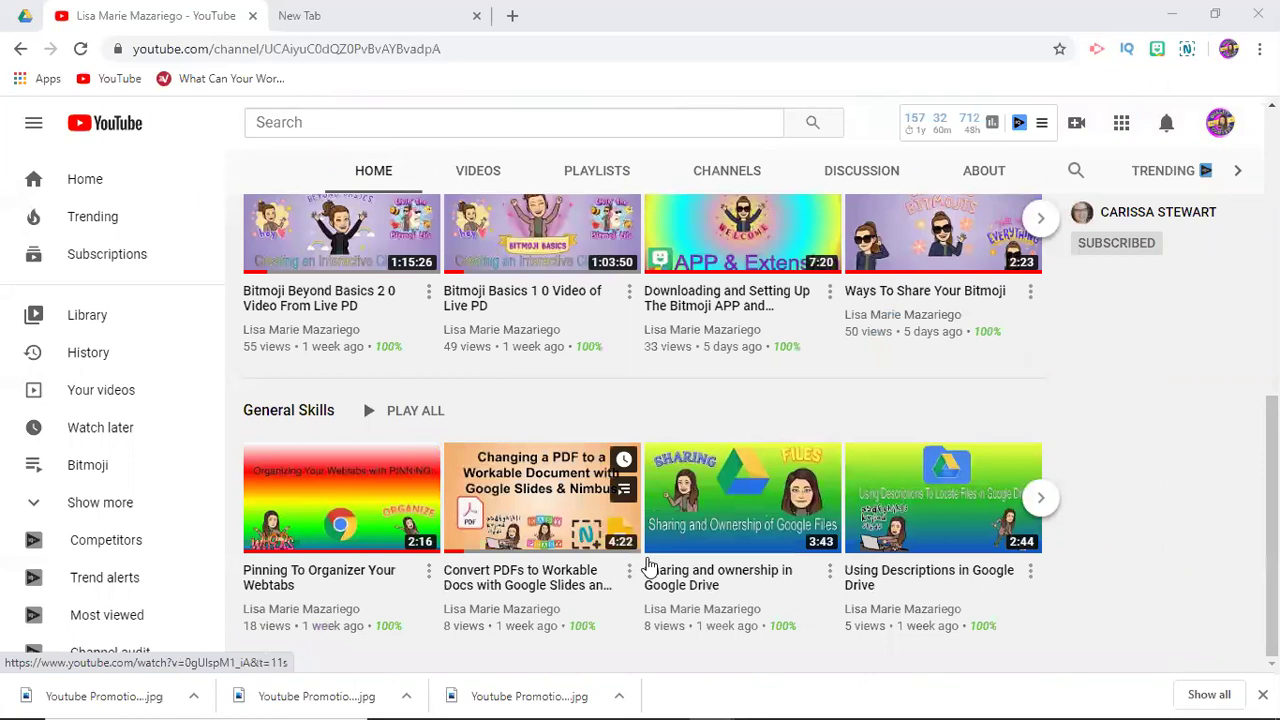
pyautogui.scroll(3, 648, 565)
pyautogui.scroll(2, 648, 565)
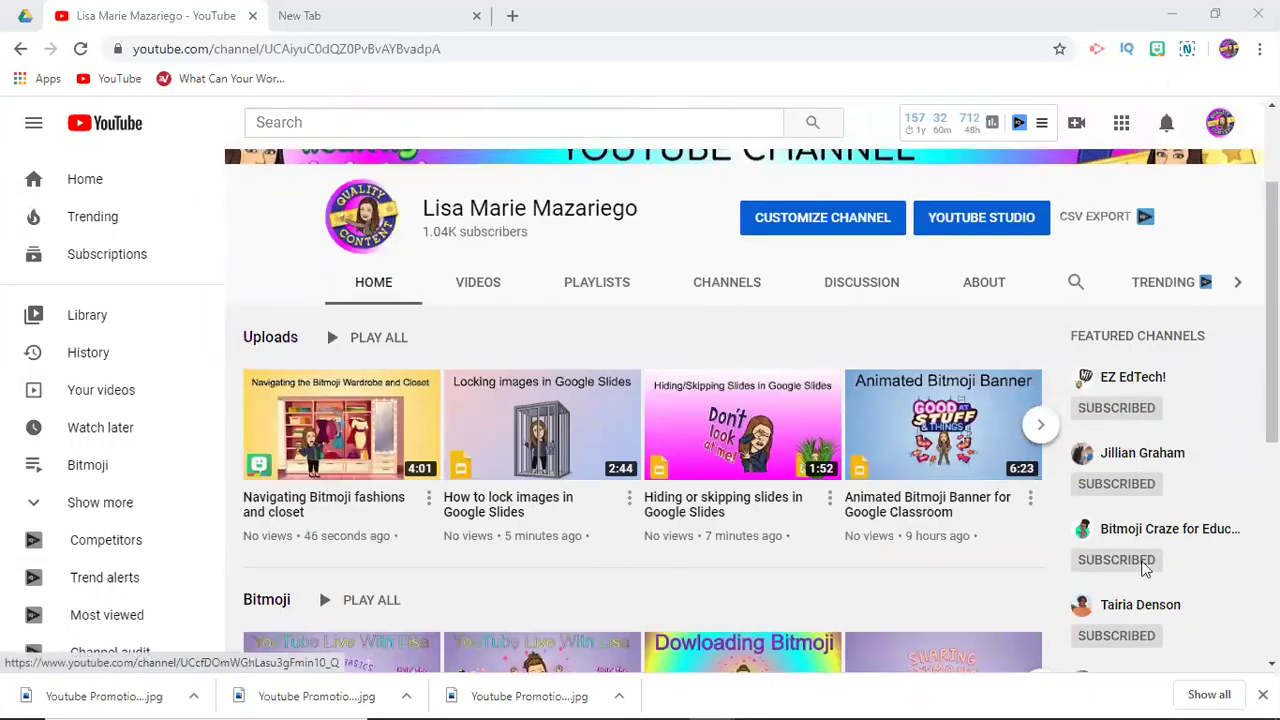
pyautogui.scroll(-1, 1138, 390)
pyautogui.scroll(-1, 1145, 500)
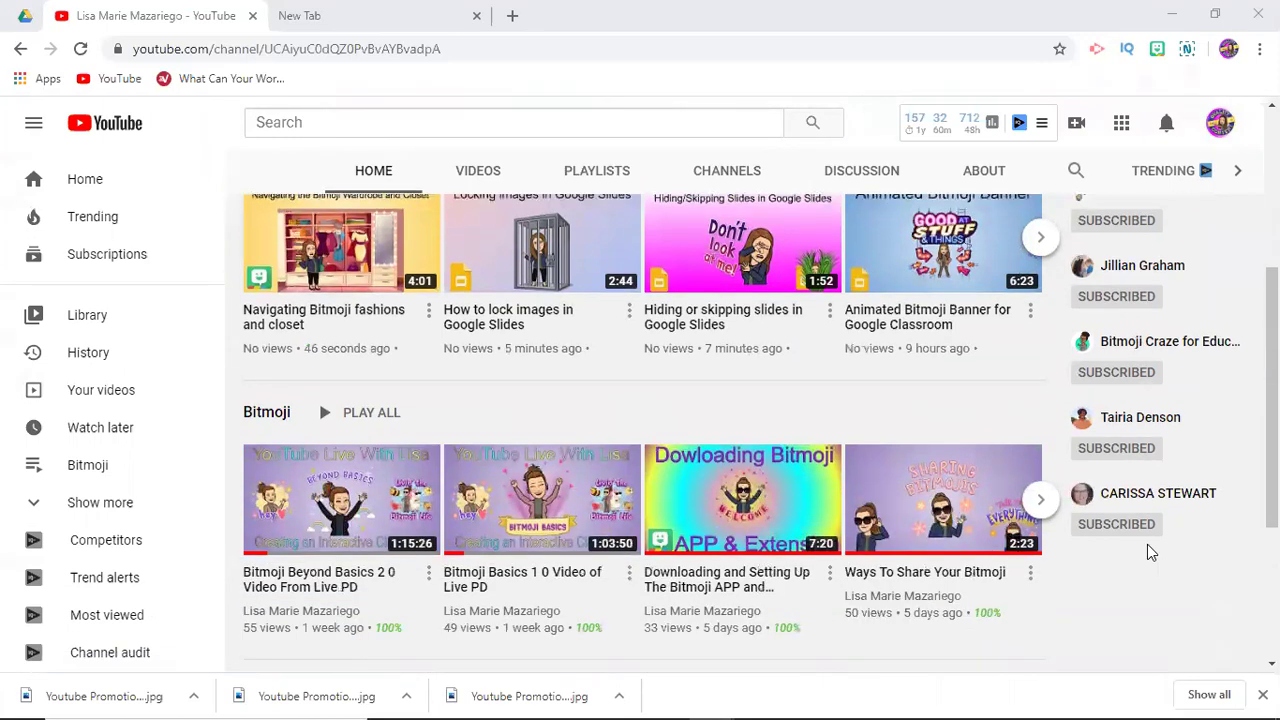
pyautogui.scroll(1, 1140, 500)
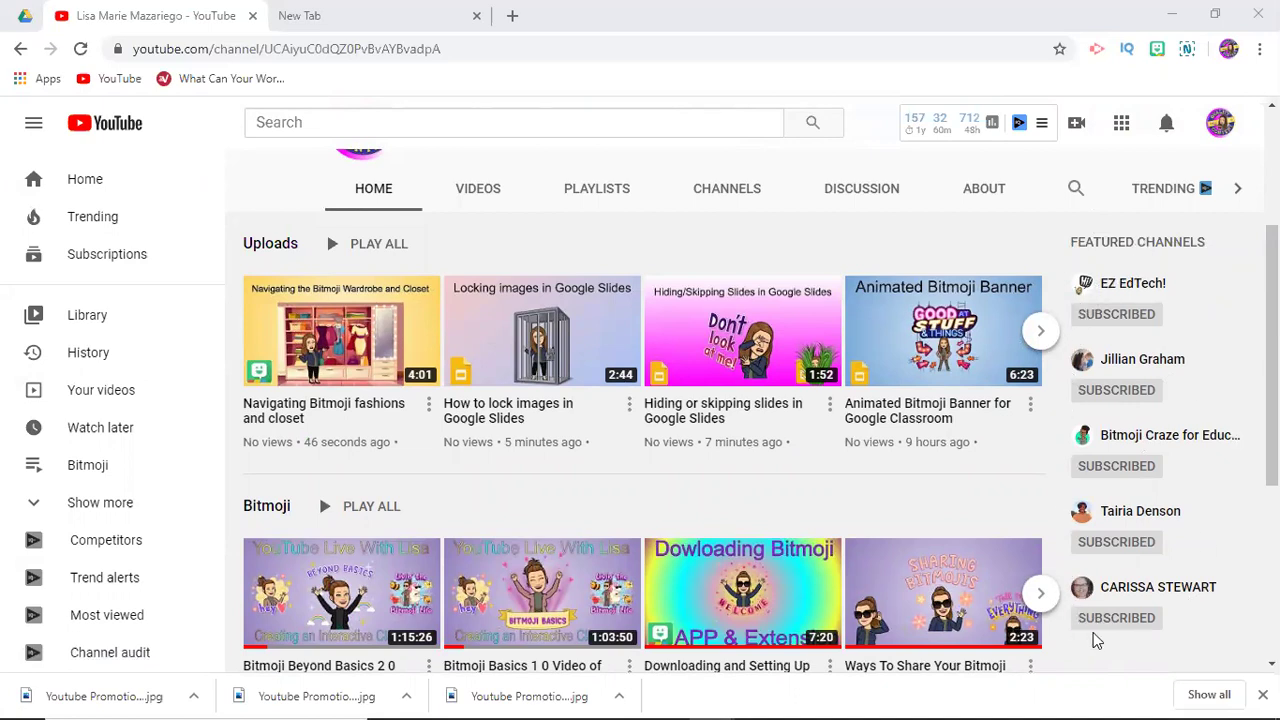
pyautogui.moveTo(541, 331)
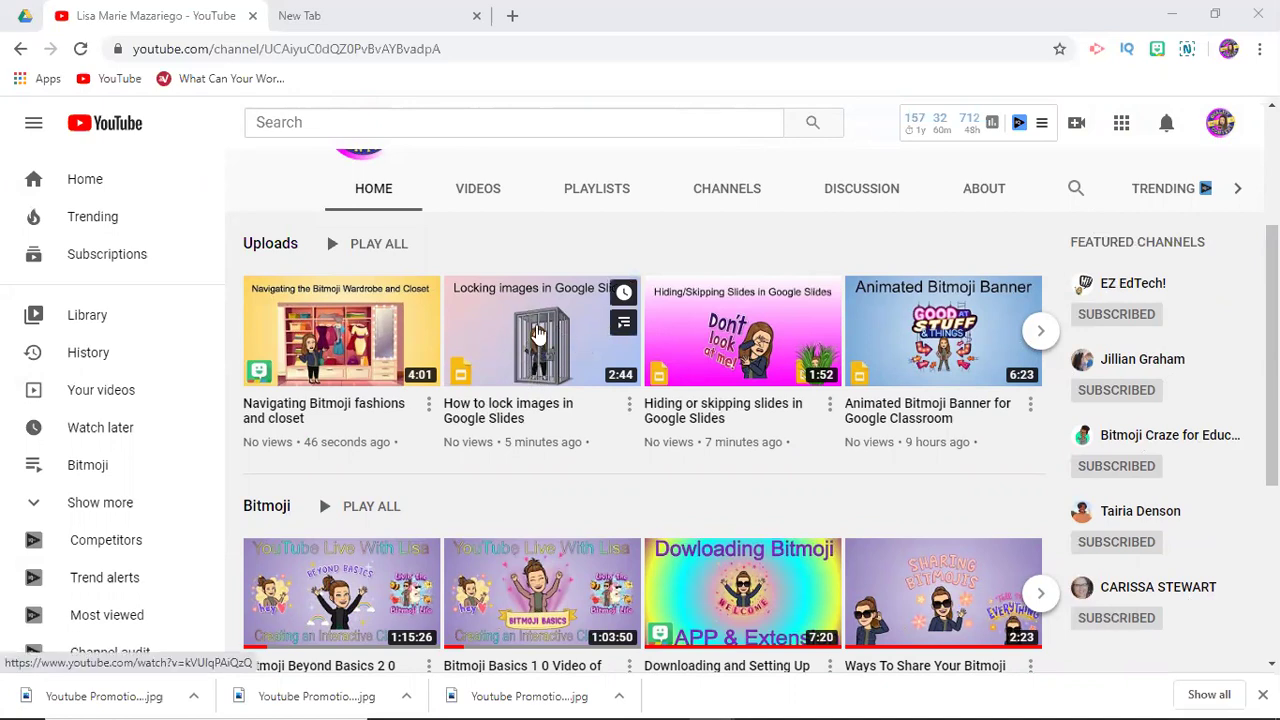
pyautogui.click(549, 349)
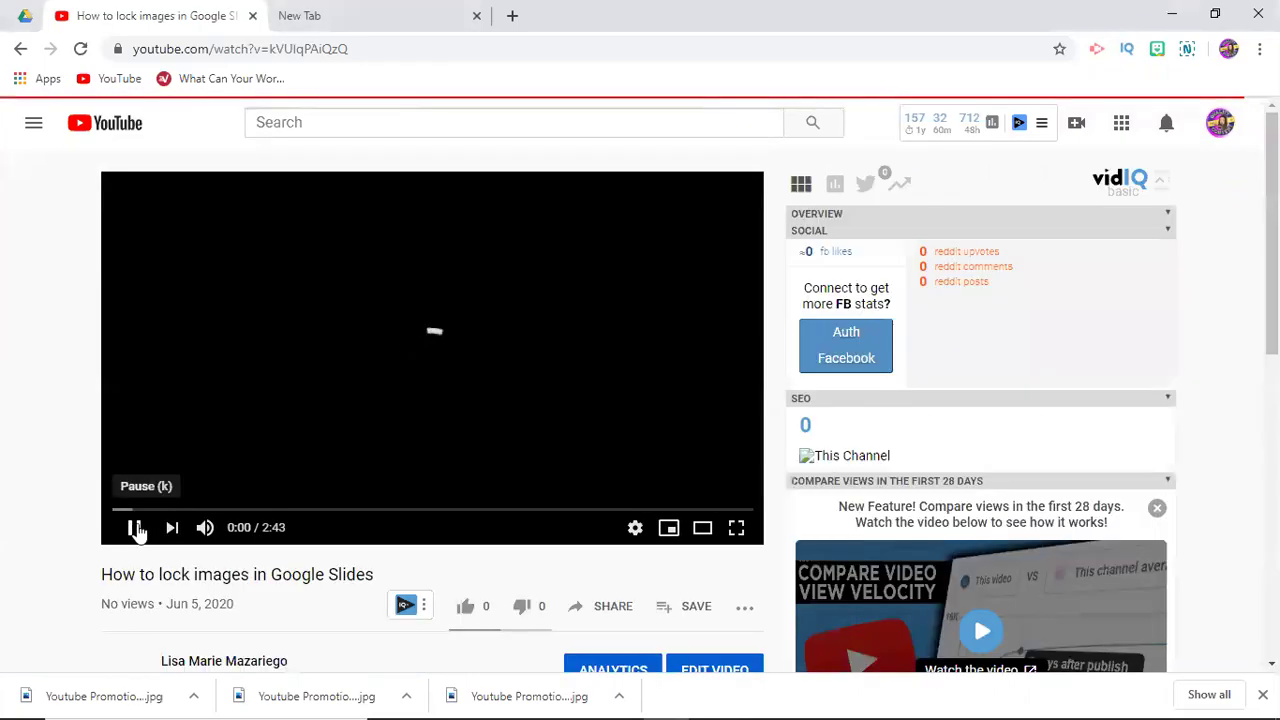
# Pause the video at its start, then scroll down the watch page and back up.
pyautogui.click(133, 530)
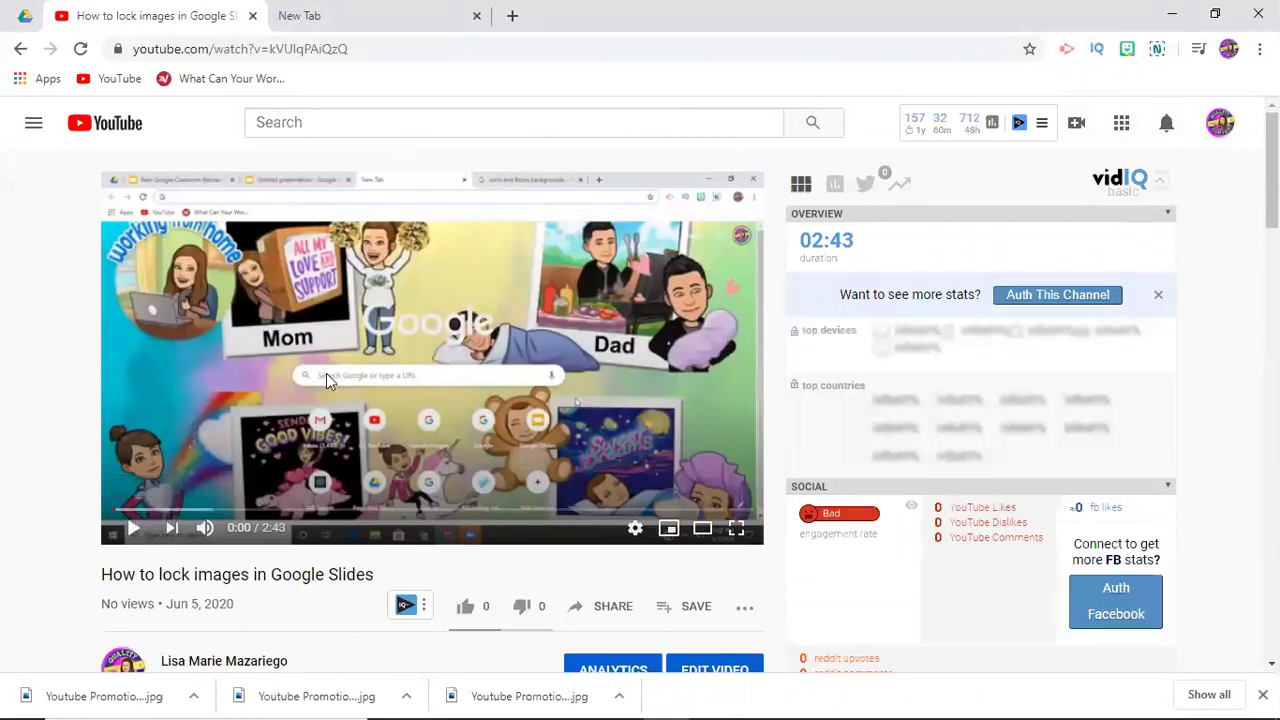
pyautogui.scroll(-2, 1003, 272)
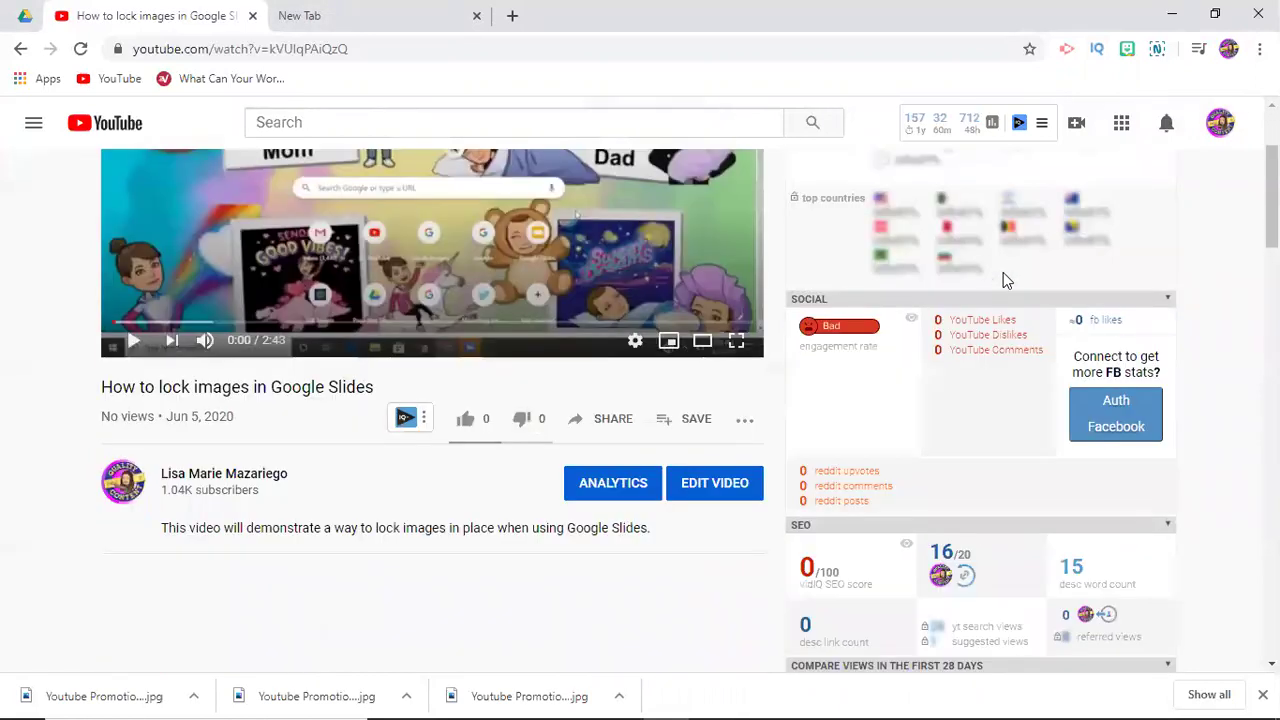
pyautogui.scroll(-2, 1003, 272)
pyautogui.scroll(-3, 1003, 272)
pyautogui.scroll(-2, 1010, 277)
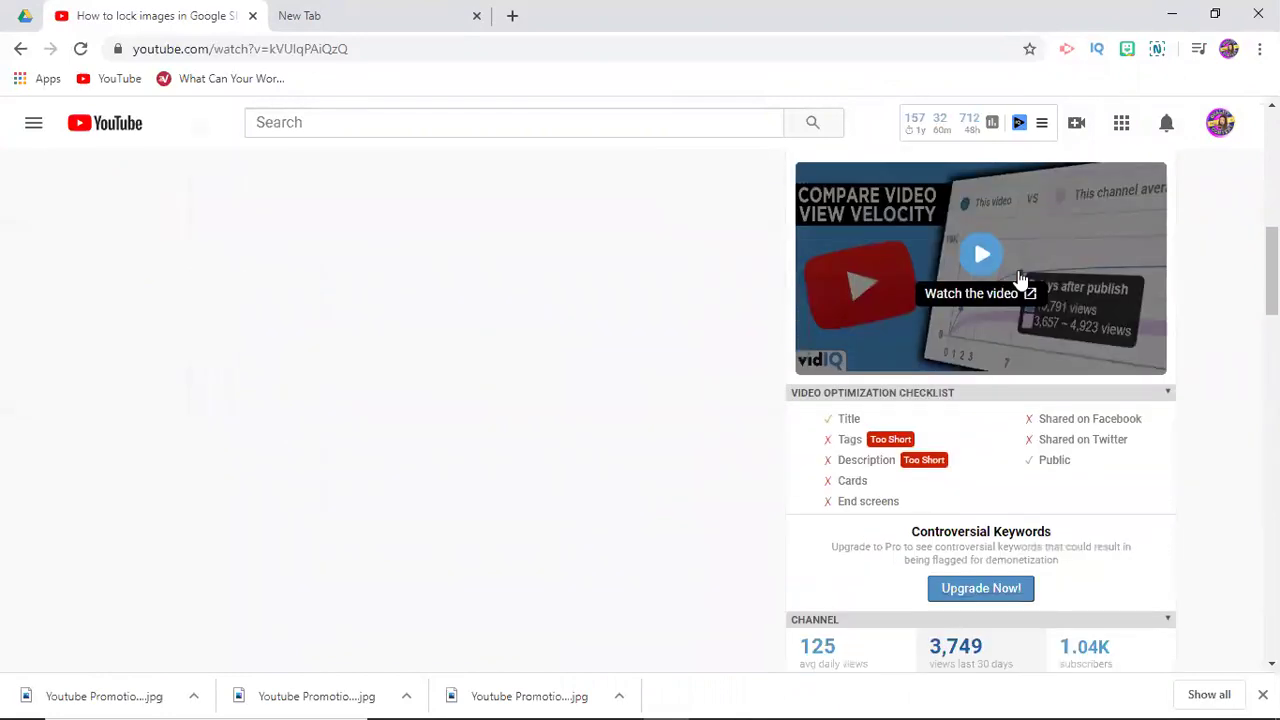
pyautogui.scroll(-4, 1051, 334)
pyautogui.scroll(-3, 1051, 334)
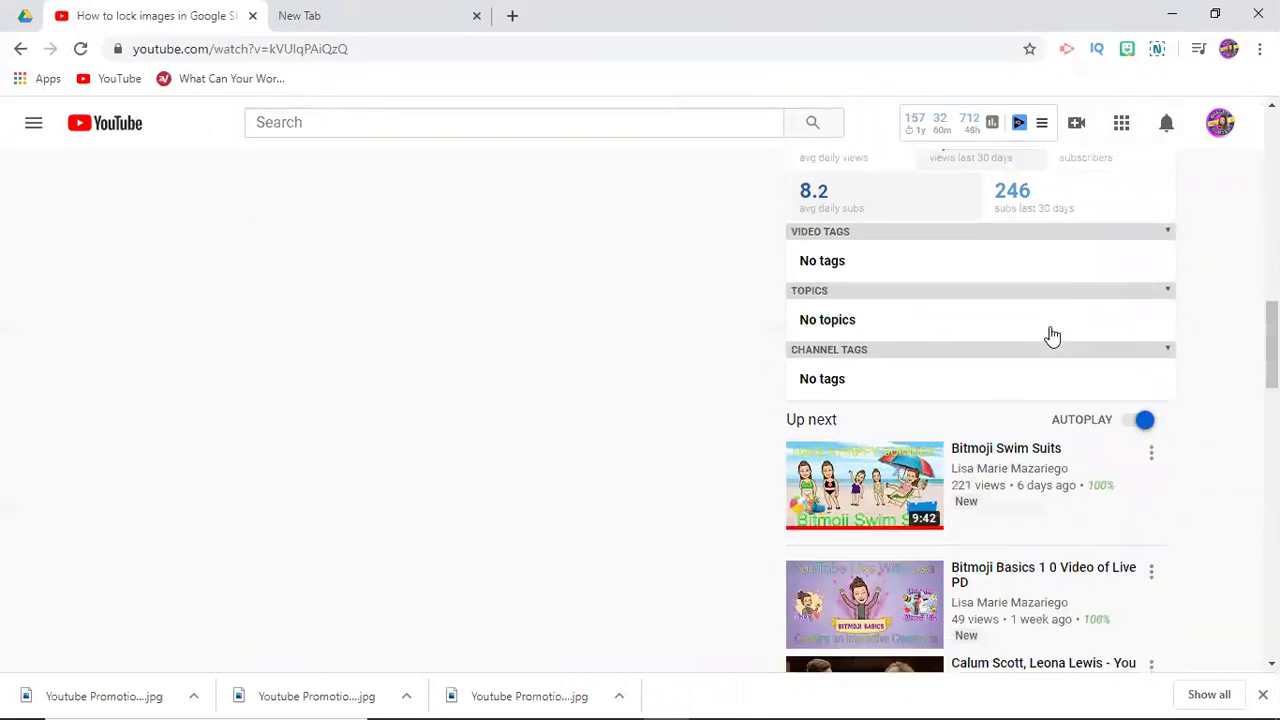
pyautogui.scroll(-2, 1049, 335)
pyautogui.scroll(-2, 1000, 336)
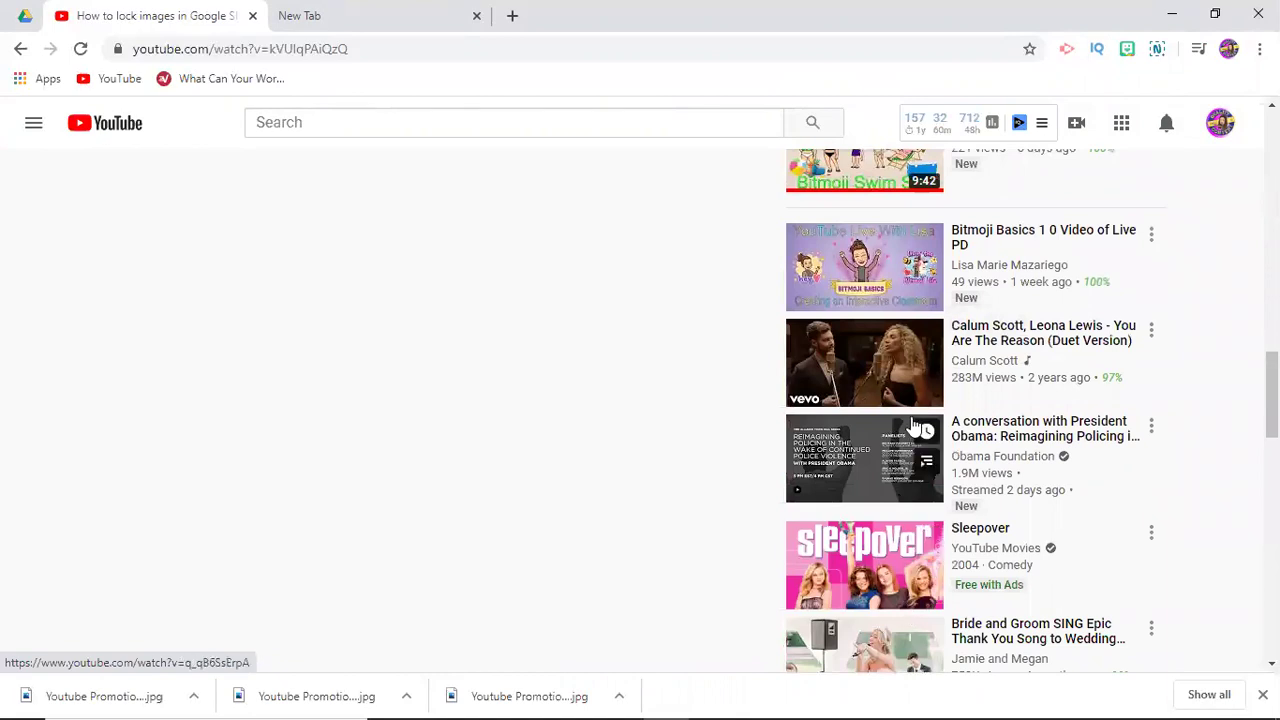
pyautogui.scroll(4, 906, 500)
pyautogui.scroll(3, 906, 494)
pyautogui.scroll(5, 906, 494)
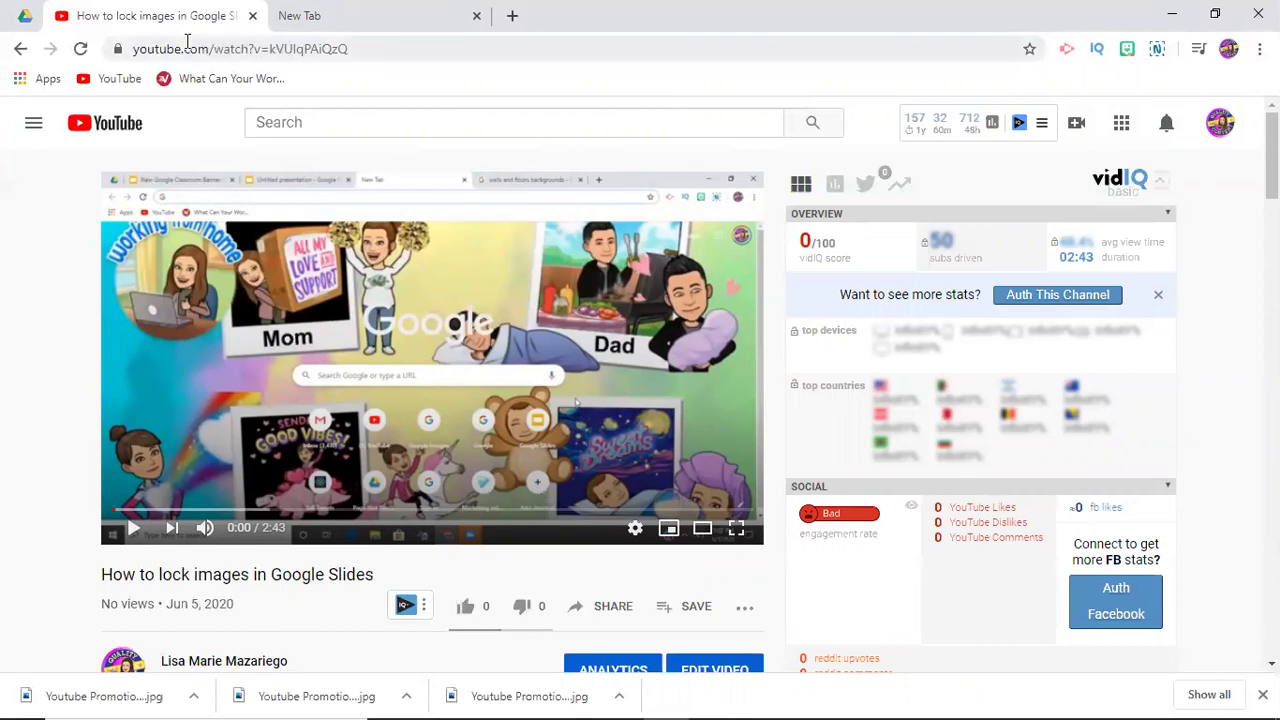
# Copy the video's youtu.be share link and switch to the empty new tab.
pyautogui.click(578, 608)
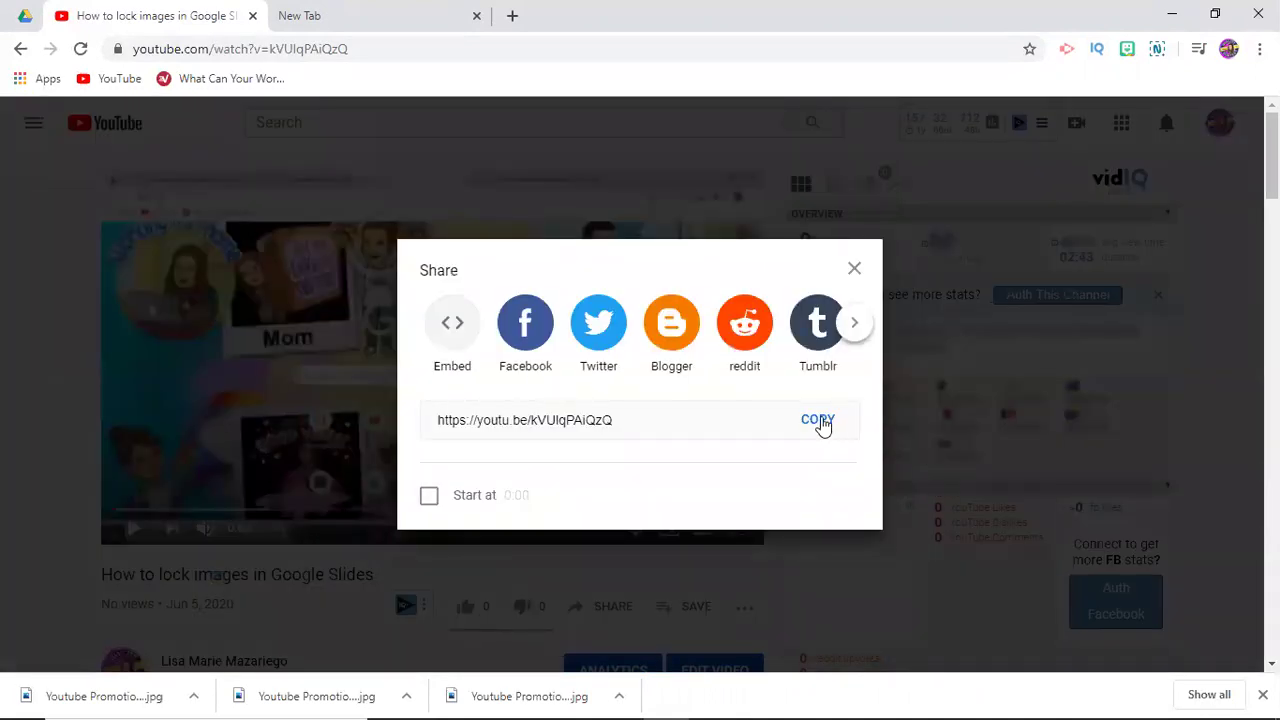
pyautogui.click(820, 424)
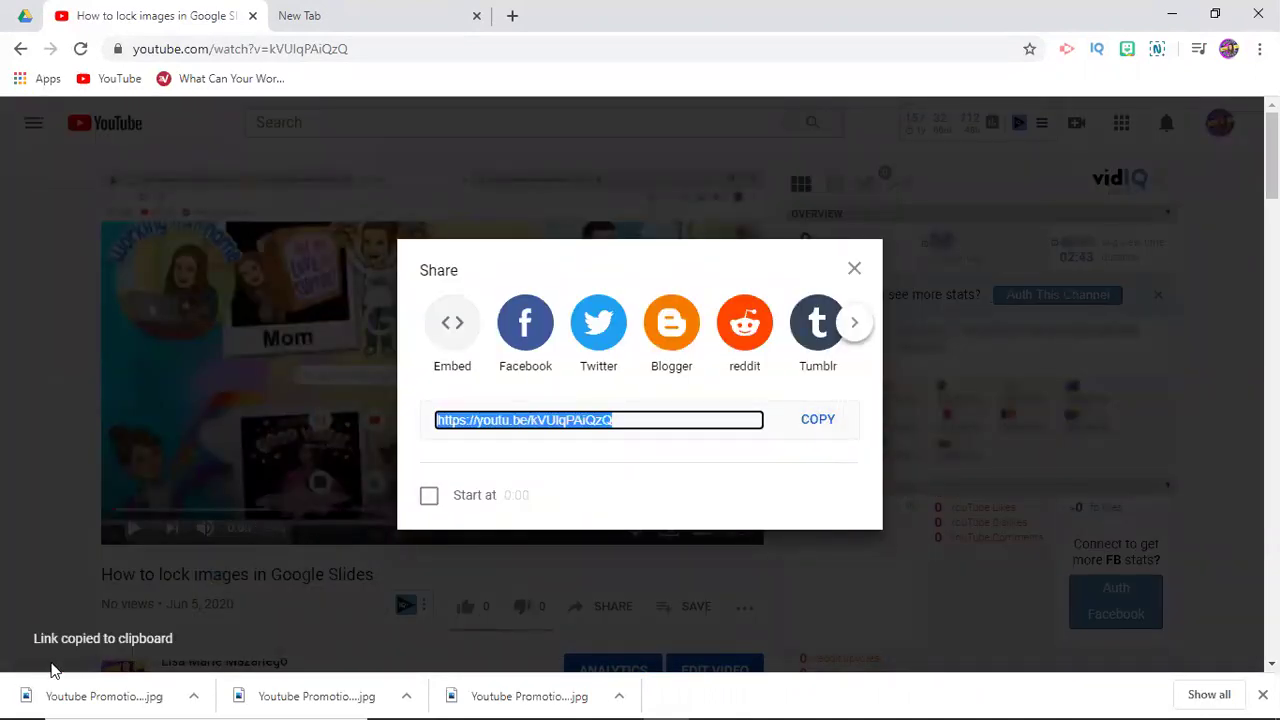
pyautogui.click(333, 15)
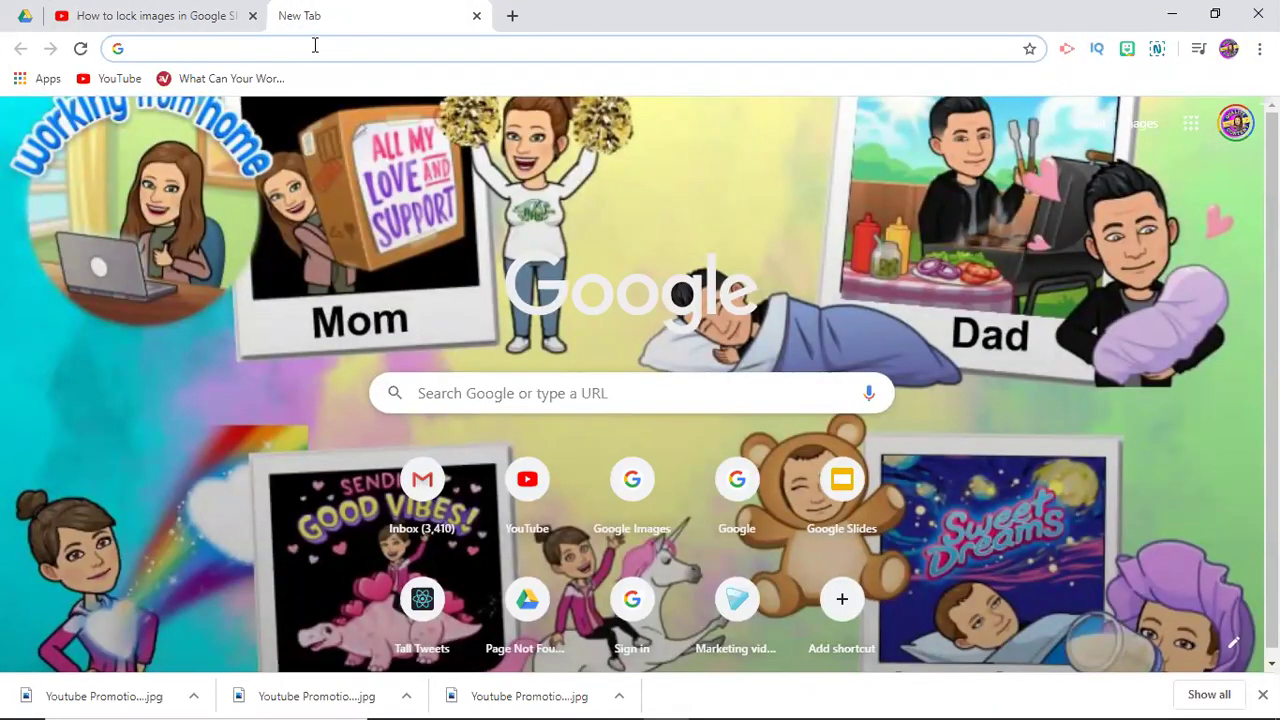
# Load safeyoutube.net in the new tab, retyping the mistyped 'faeyoutube.net' address.
pyautogui.write('fae')
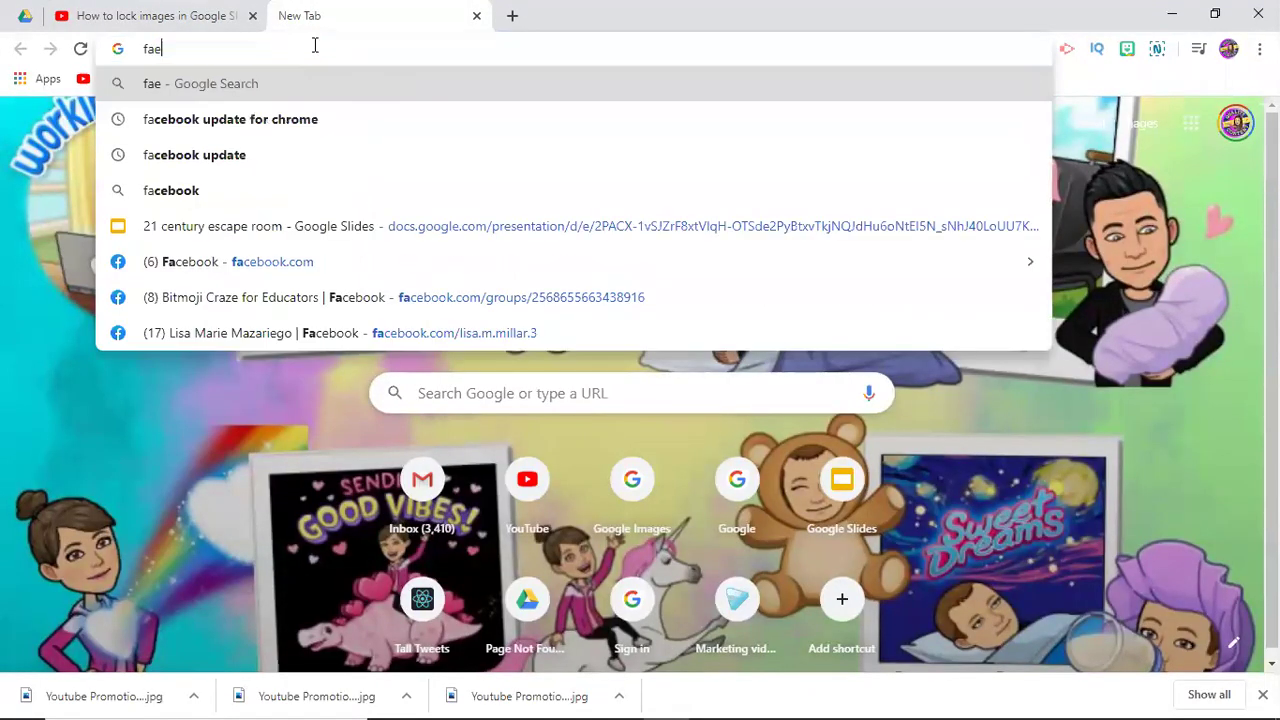
pyautogui.write('youtube.n')
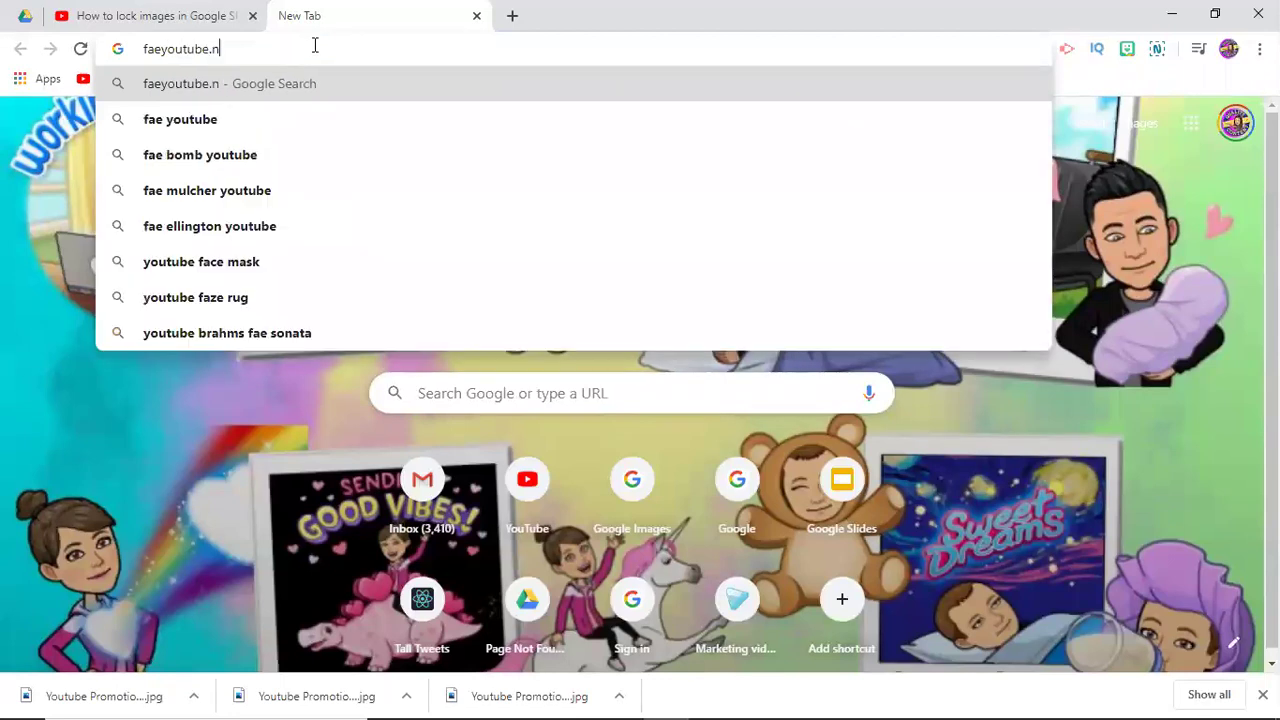
pyautogui.write('et')
pyautogui.press('Return')
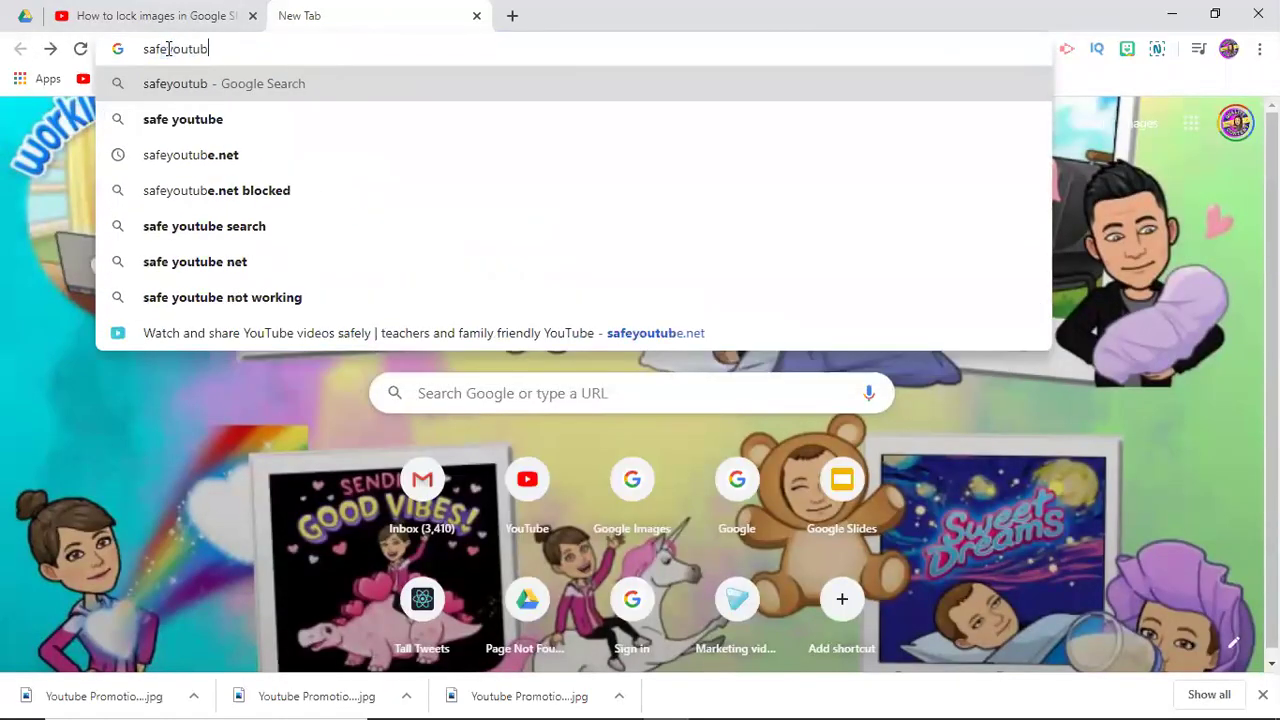
pyautogui.write('e.net')
pyautogui.press('Return')
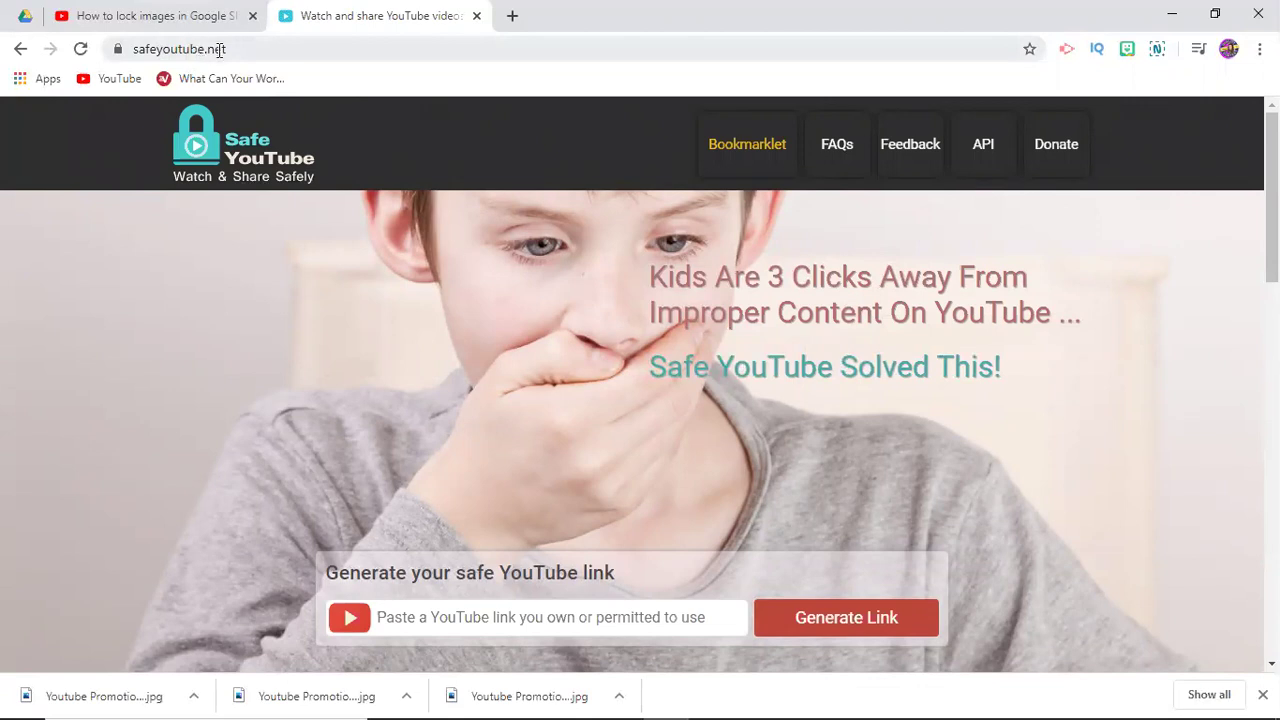
# Search Google for 'safeyoutube' in a third browser tab.
pyautogui.click(512, 15)
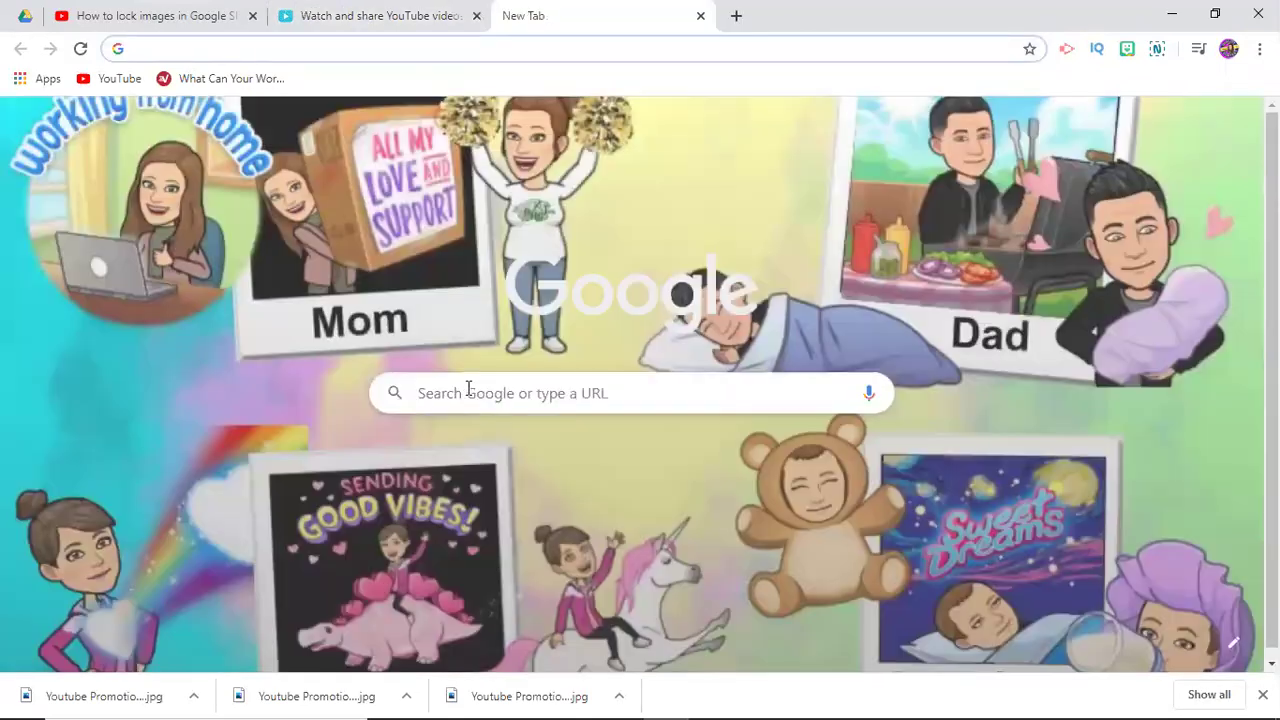
pyautogui.click(465, 396)
pyautogui.write('safeyoutub')
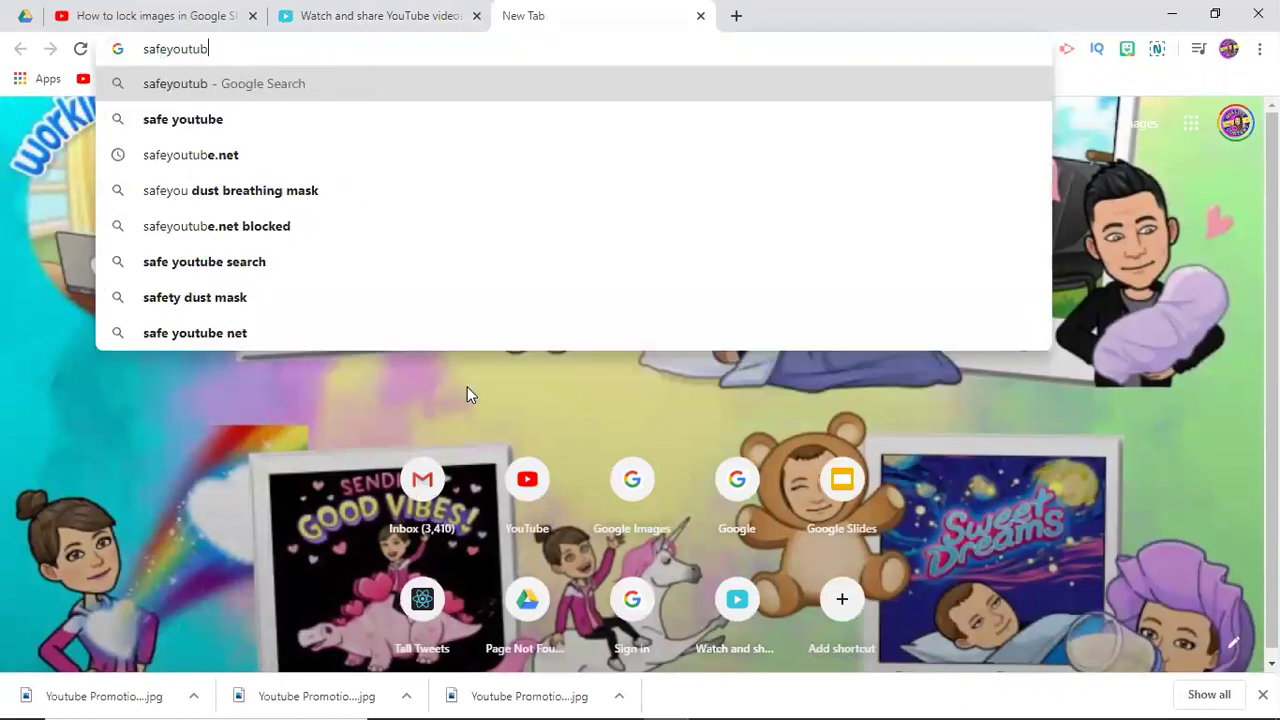
pyautogui.write('e')
pyautogui.press('Return')
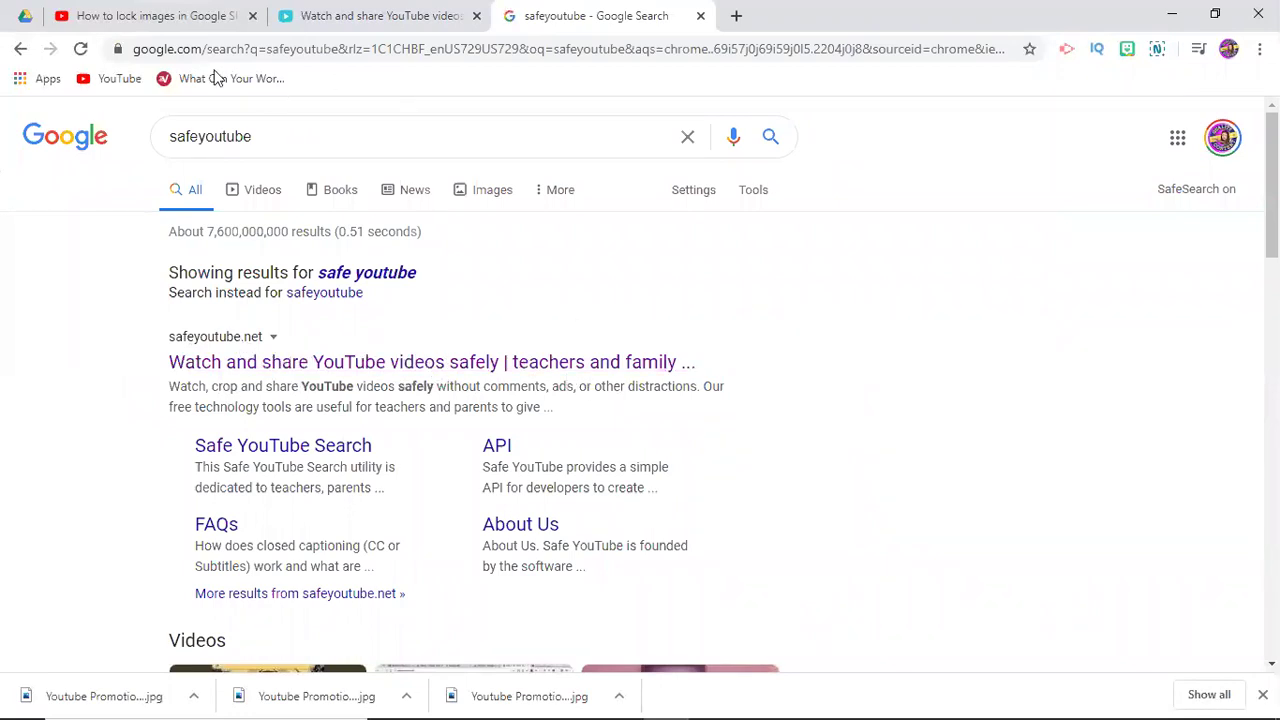
# Paste the youtu.be link into Safe YouTube, generate and copy the safe link, and paste it into a new tab.
pyautogui.click(358, 28)
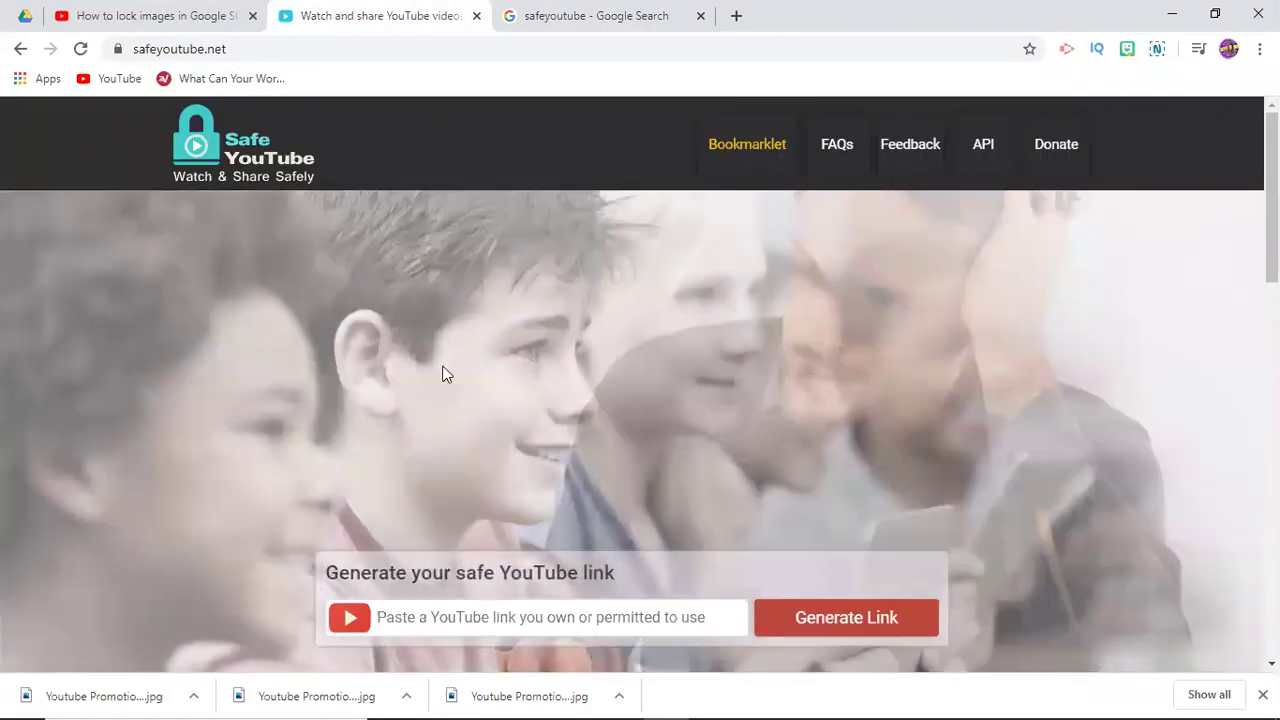
pyautogui.scroll(-2, 650, 420)
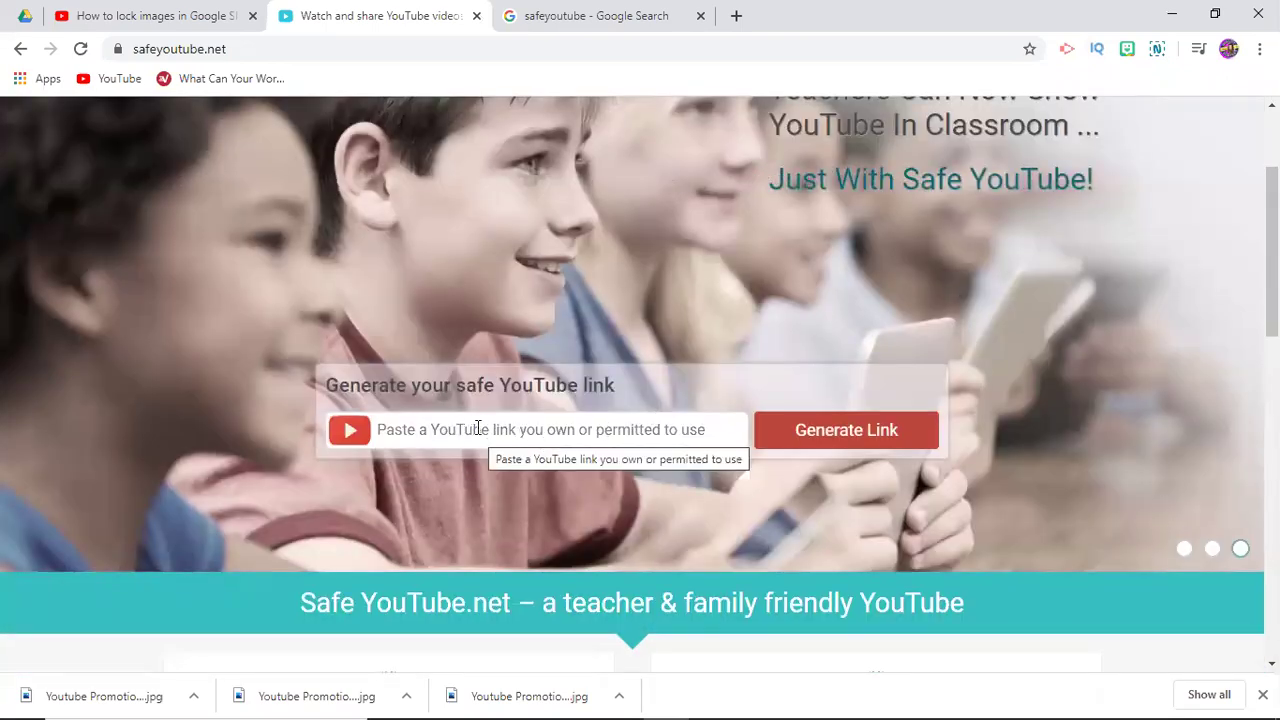
pyautogui.click(478, 428)
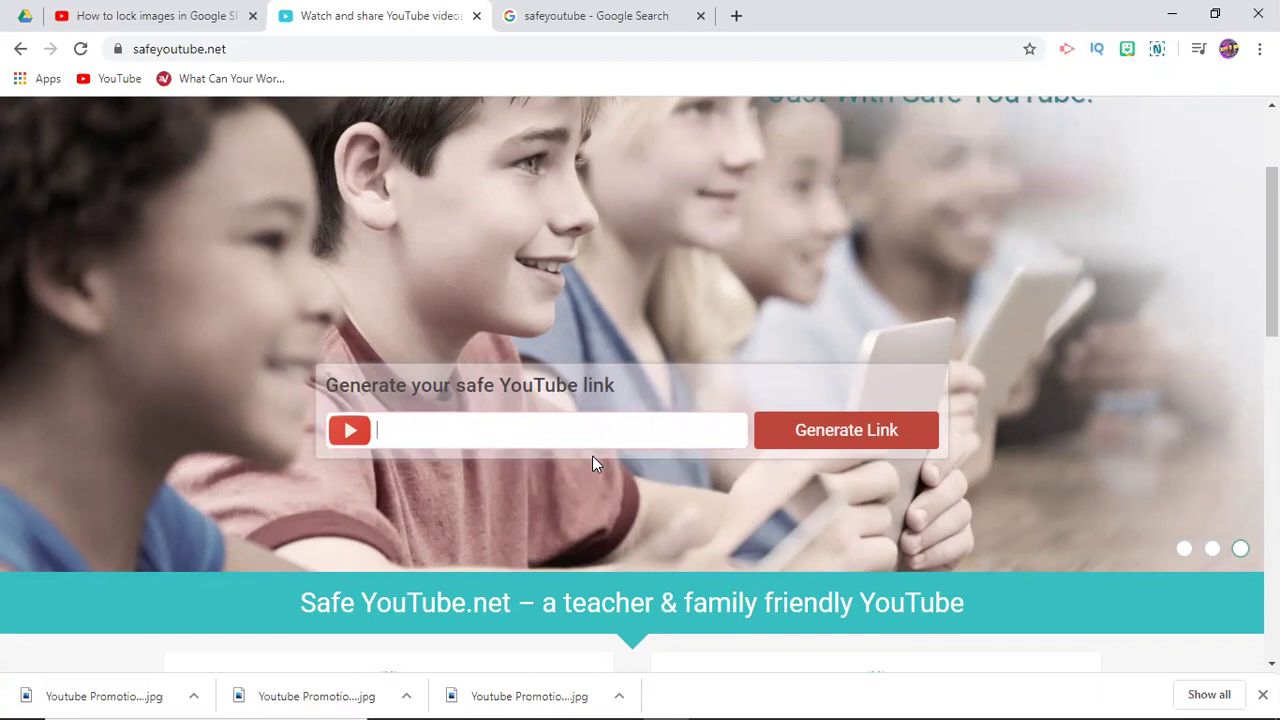
pyautogui.write('https://youtu.be/kVUlqPAiQzQ')
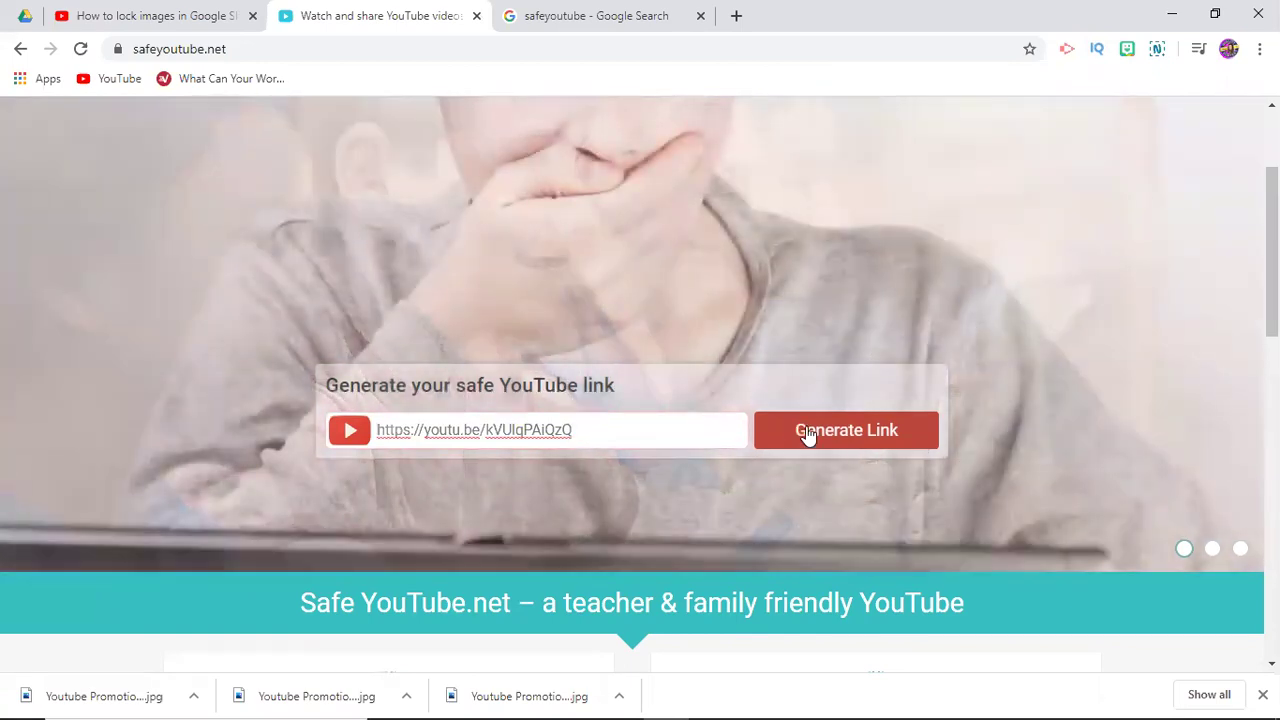
pyautogui.click(822, 438)
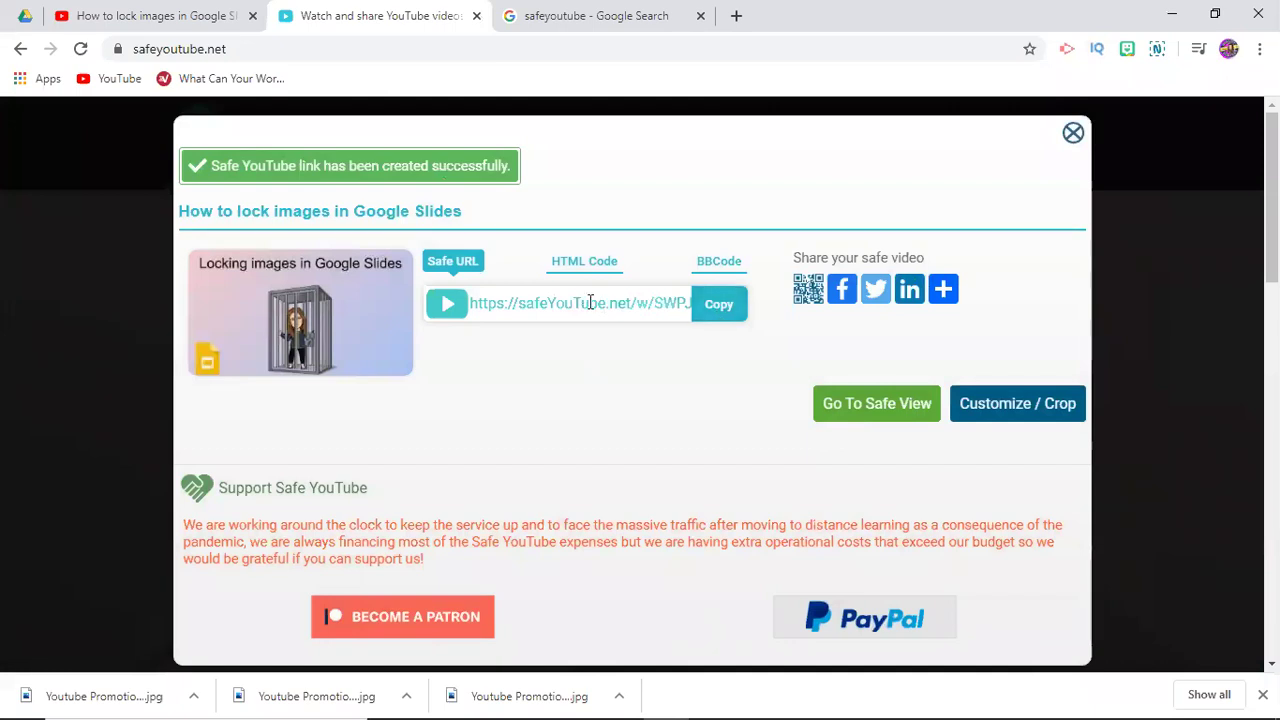
pyautogui.click(720, 308)
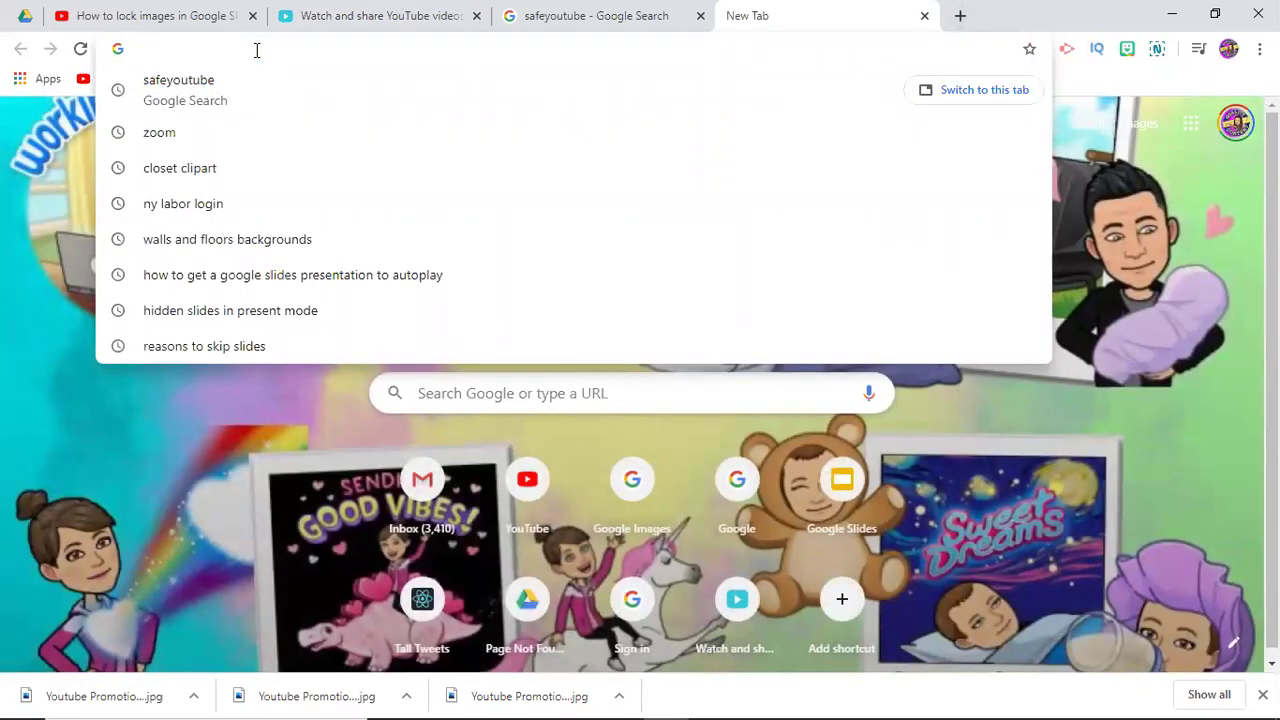
pyautogui.hotkey('ctrl', 'v')
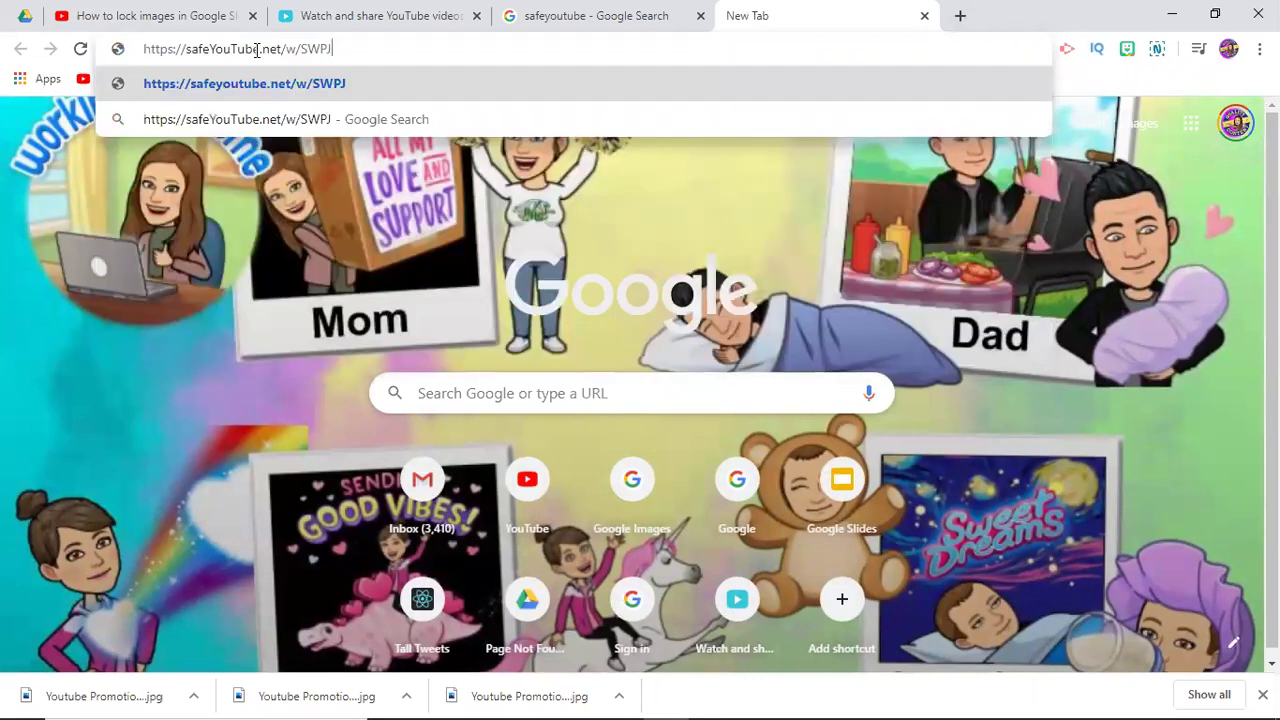
# Load the safeyoutube.net/w/ link and scroll over the Google Slides video player and share buttons.
pyautogui.press('Return')
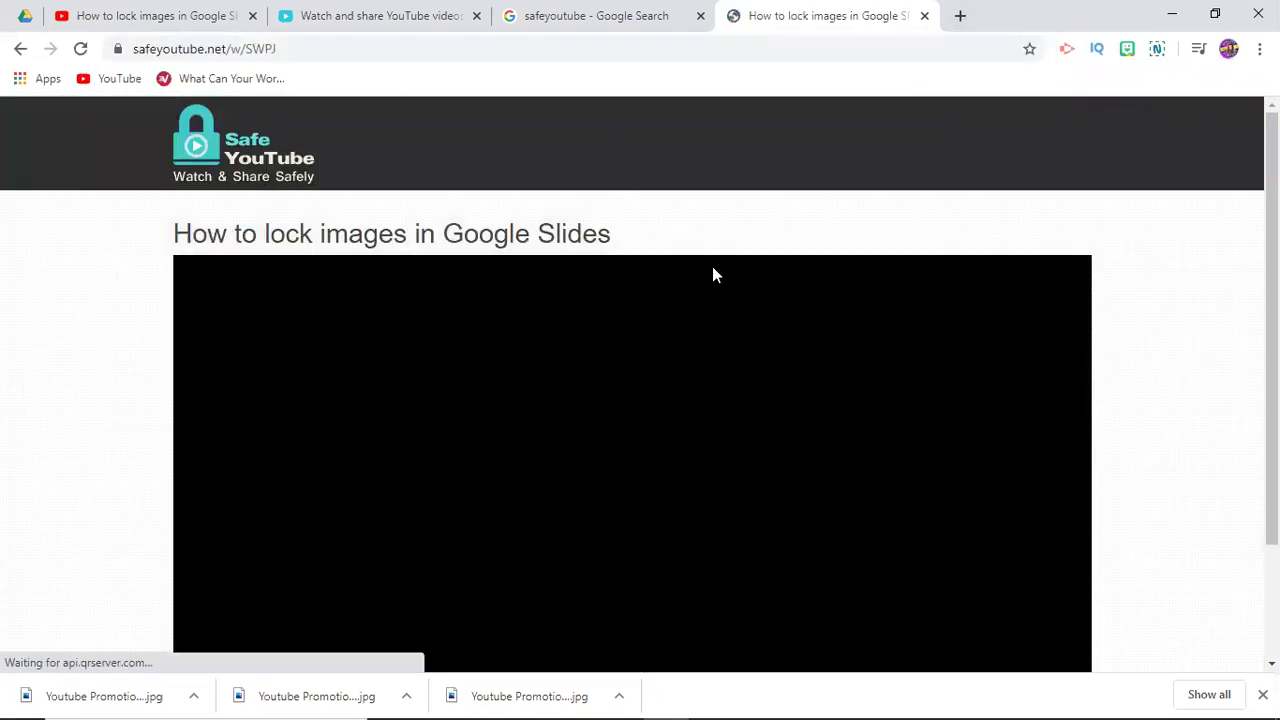
pyautogui.scroll(-1, 710, 268)
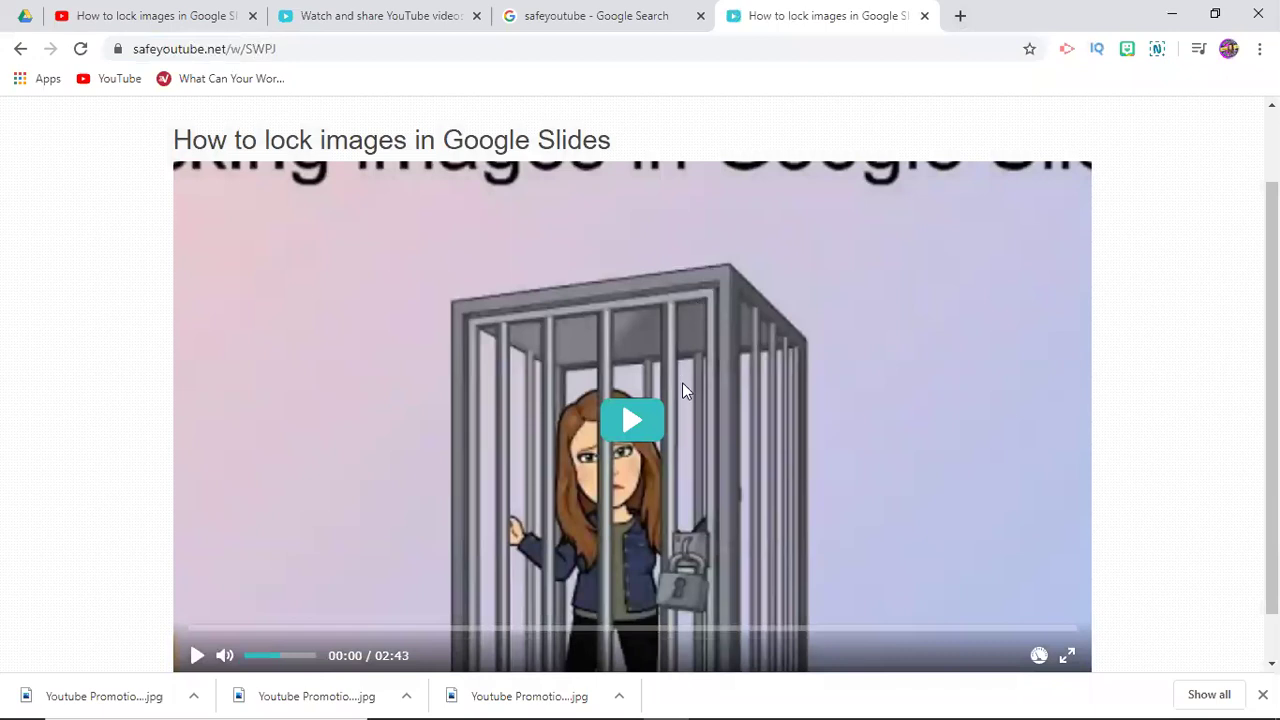
pyautogui.scroll(-1, 682, 388)
pyautogui.scroll(2, 684, 390)
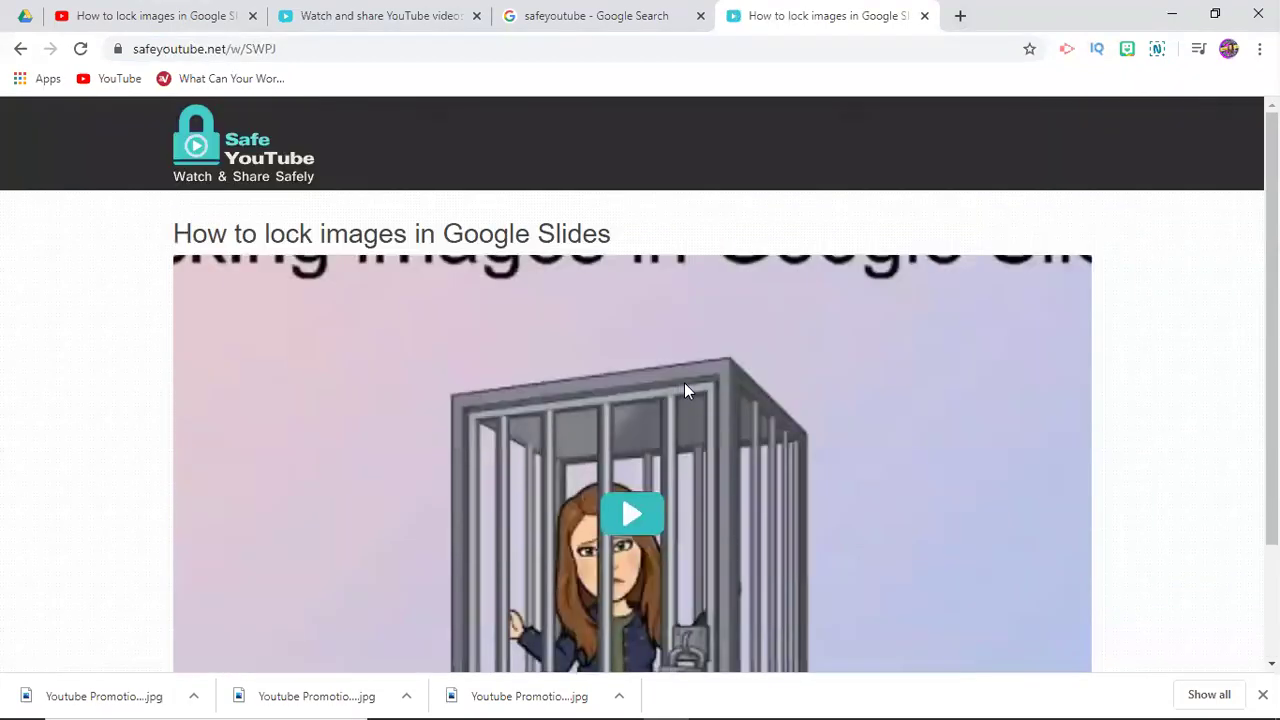
pyautogui.scroll(-2, 755, 410)
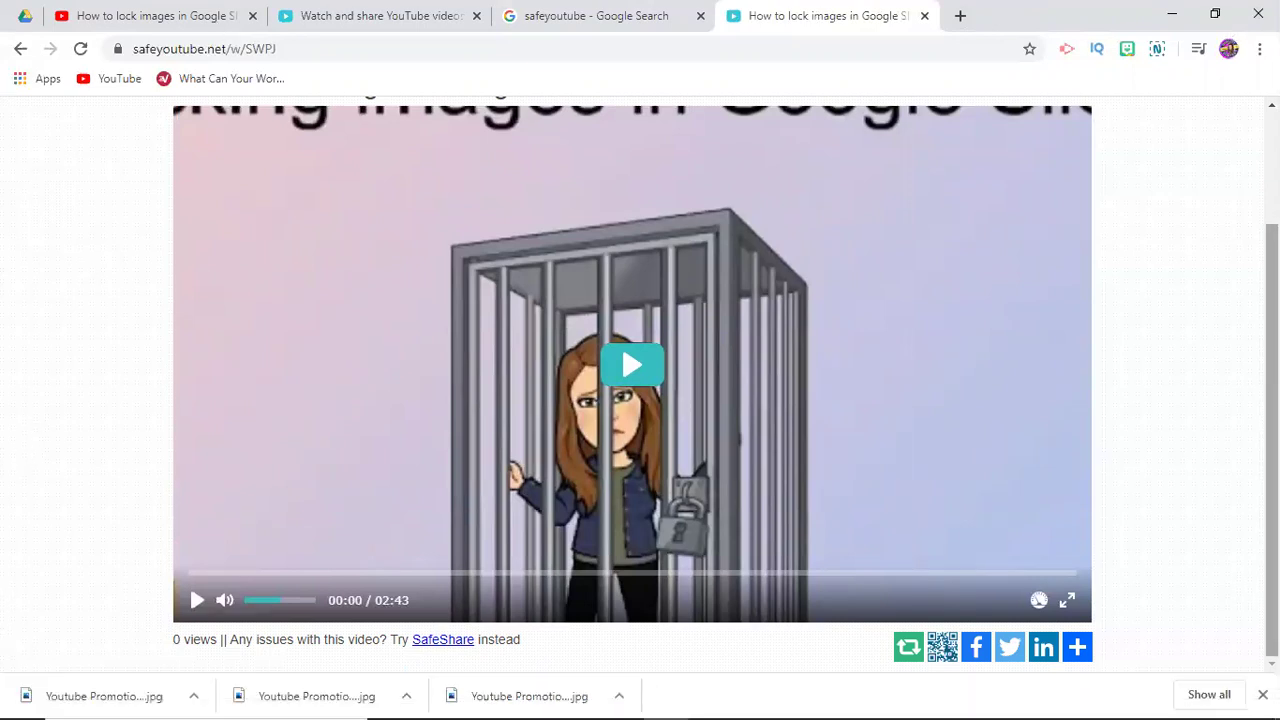
pyautogui.scroll(2, 227, 351)
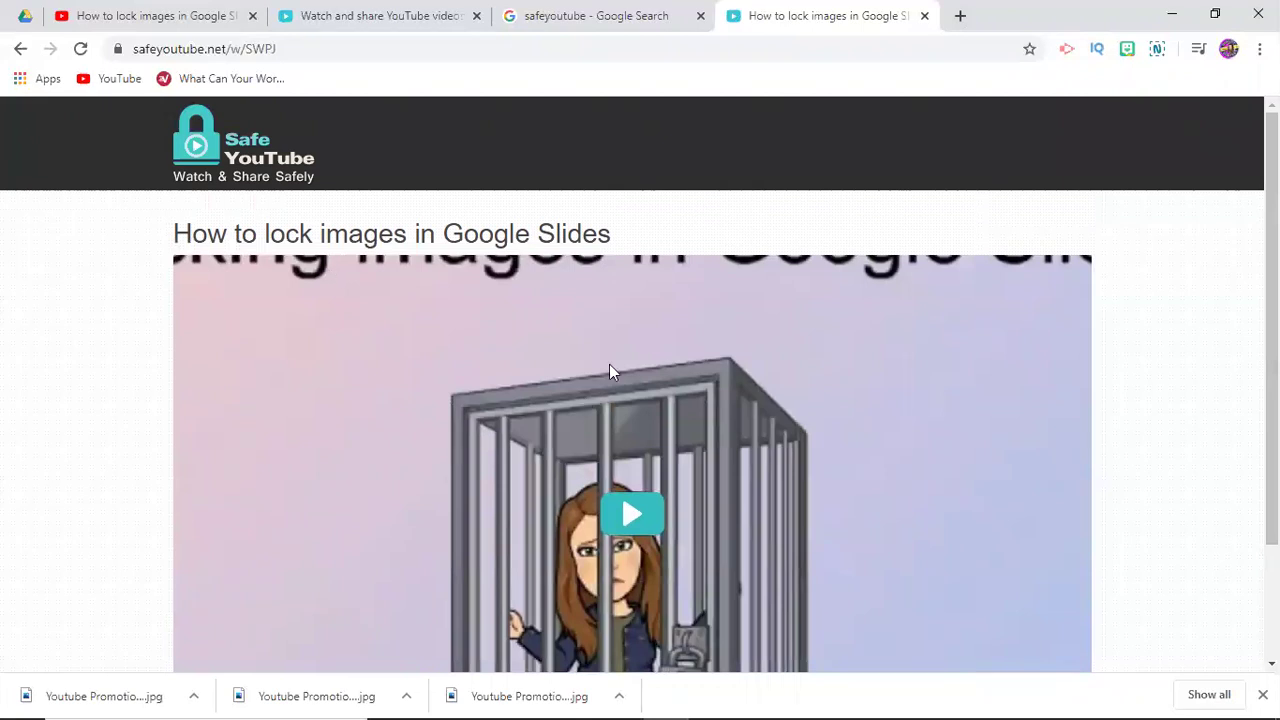
pyautogui.scroll(-1, 525, 392)
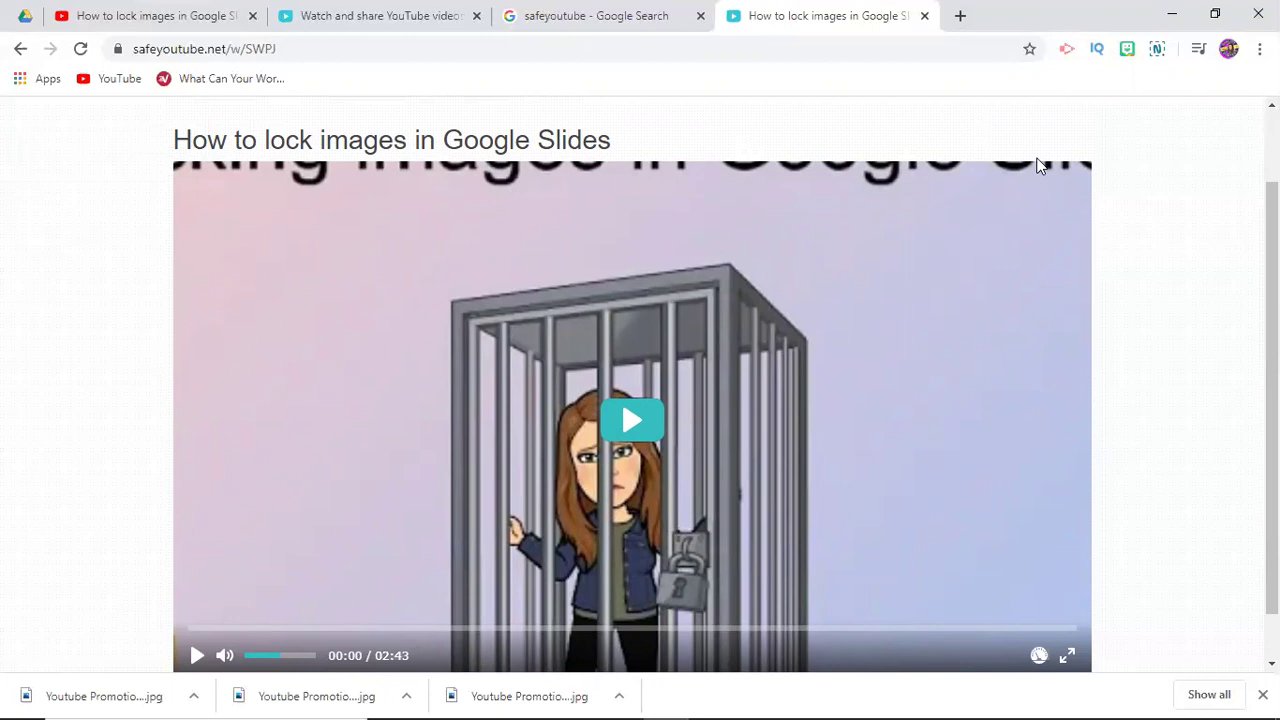
pyautogui.scroll(-1, 540, 452)
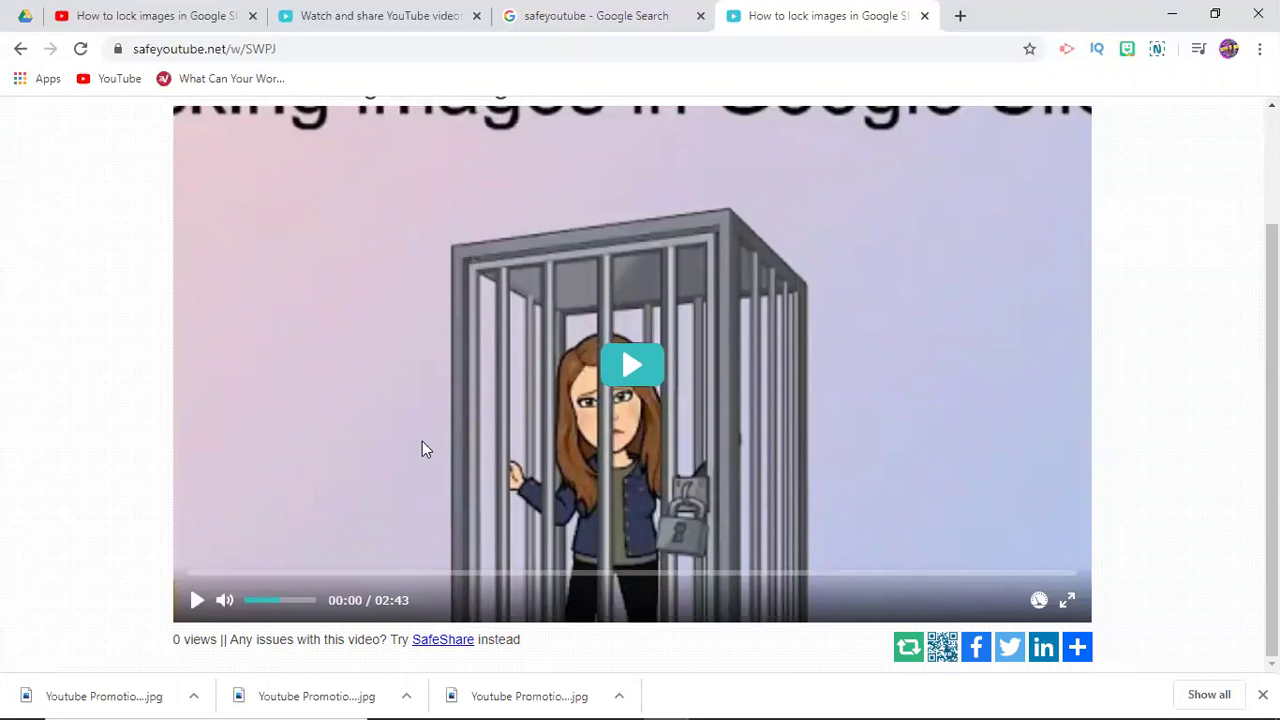
pyautogui.scroll(1, 420, 443)
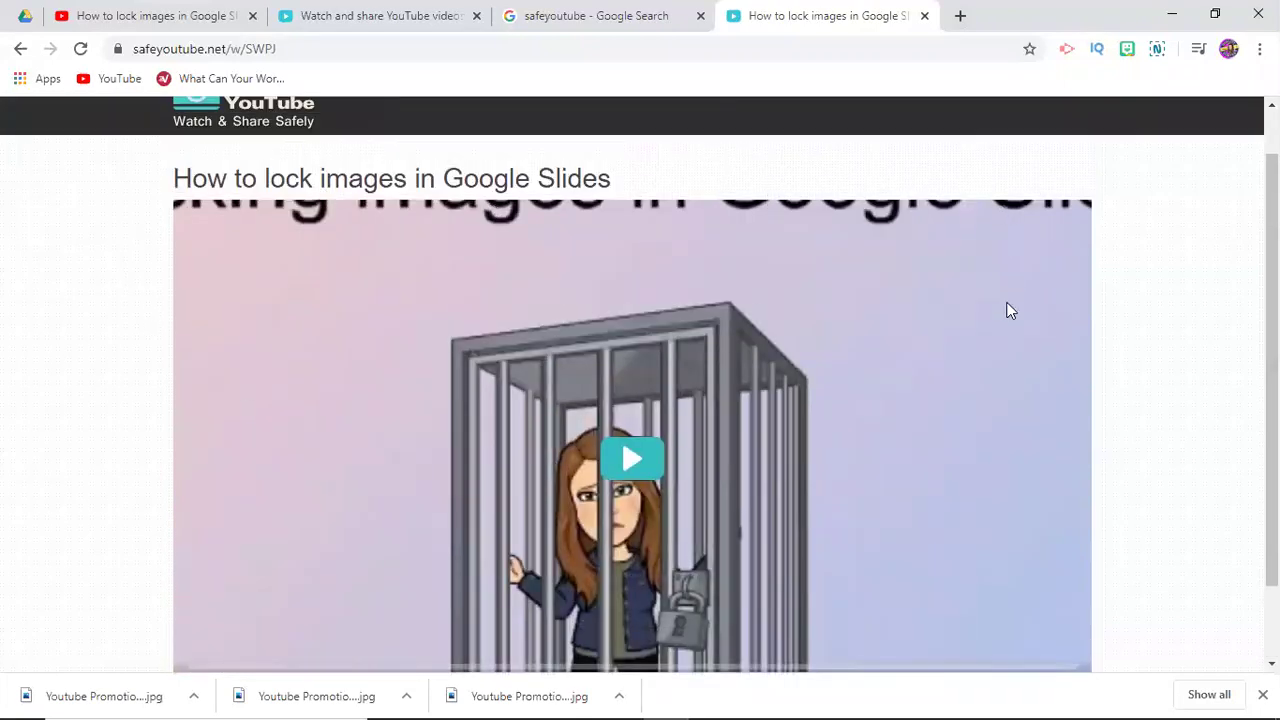